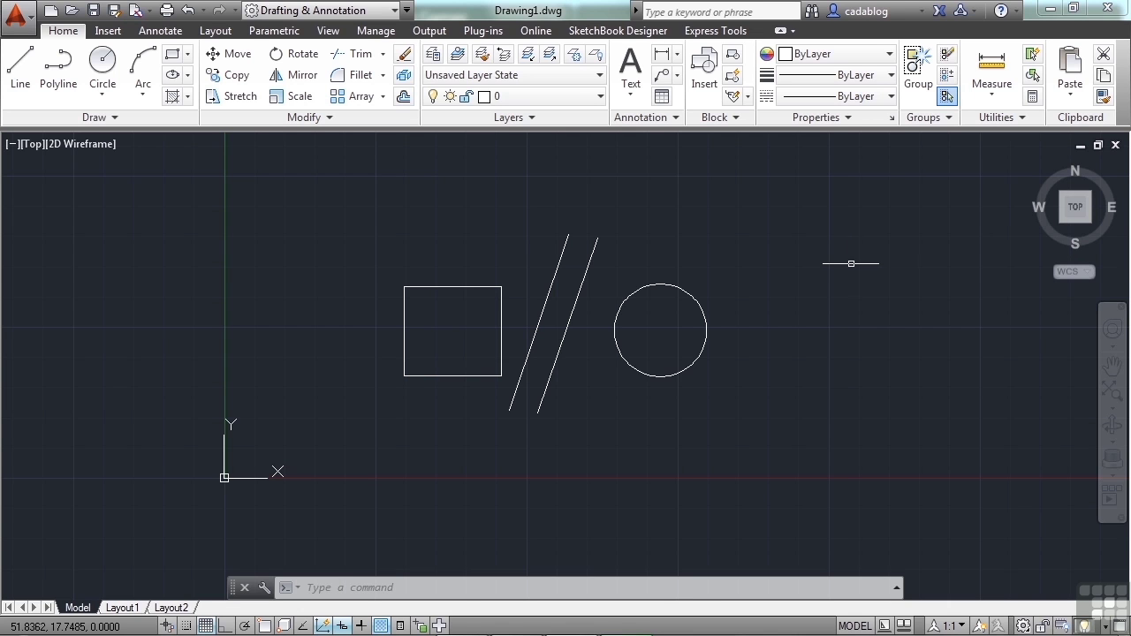
click(690, 288)
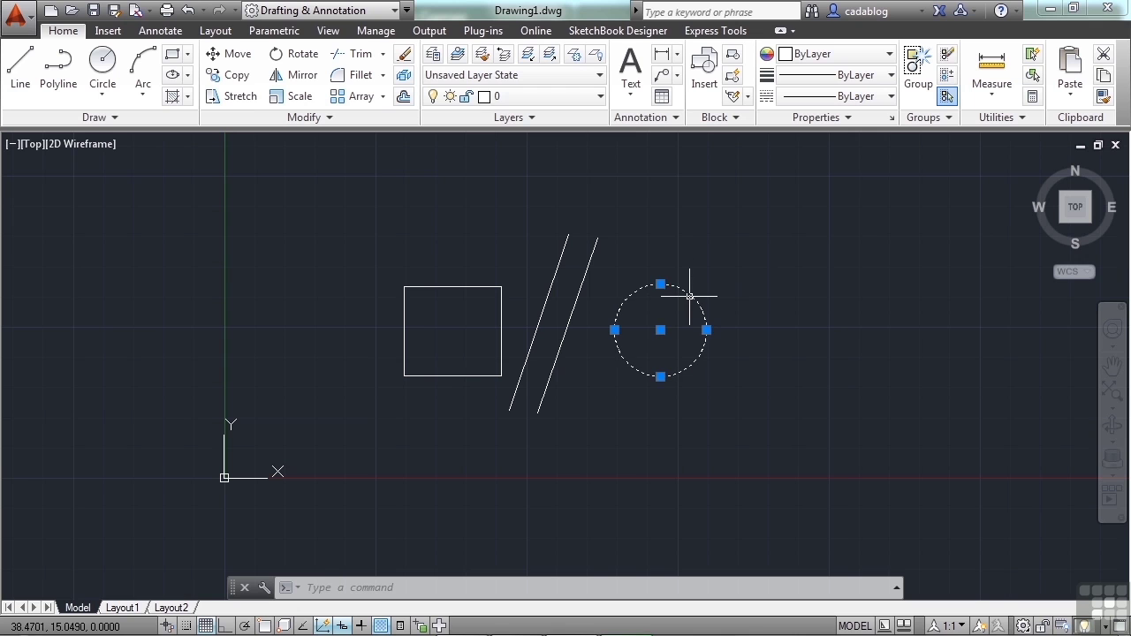
click(464, 287)
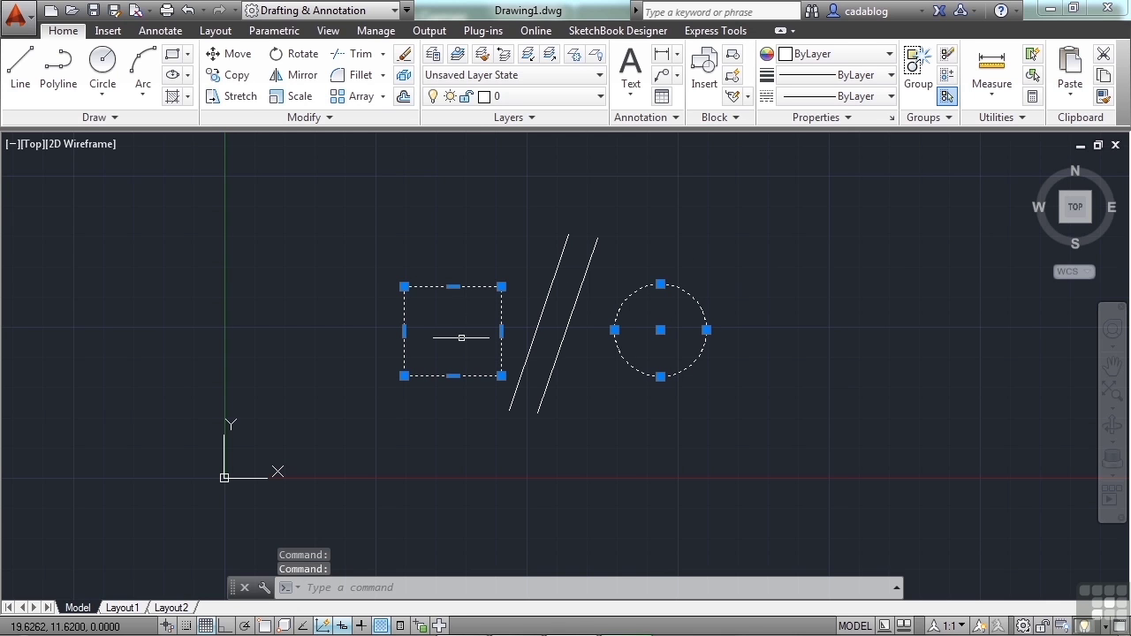
click(594, 247)
click(560, 256)
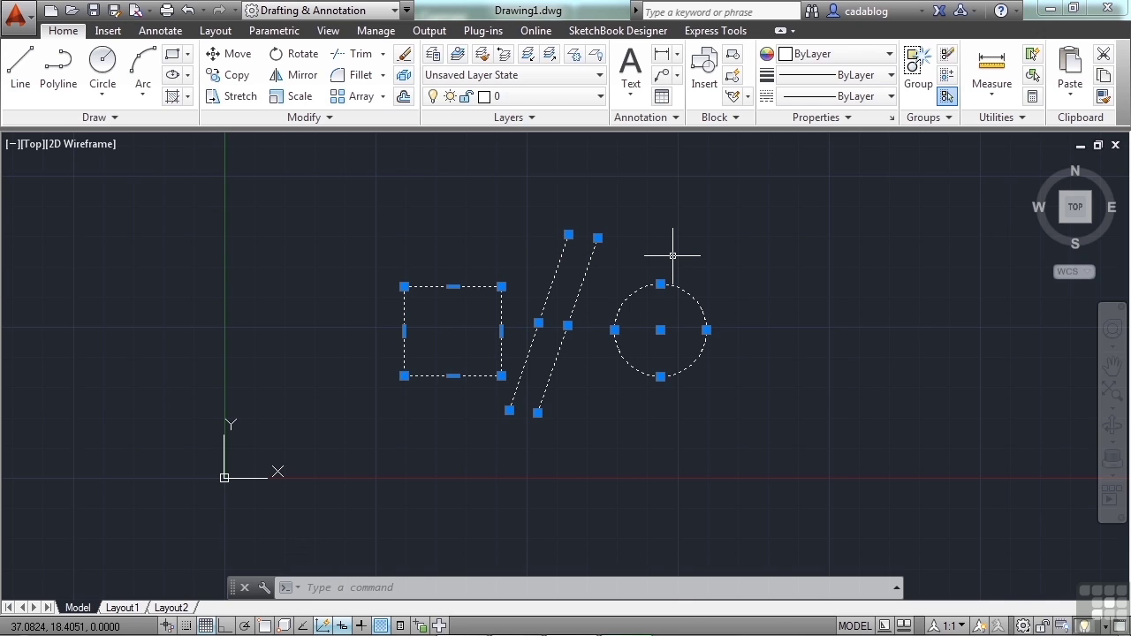
key(Escape)
key(Escape)
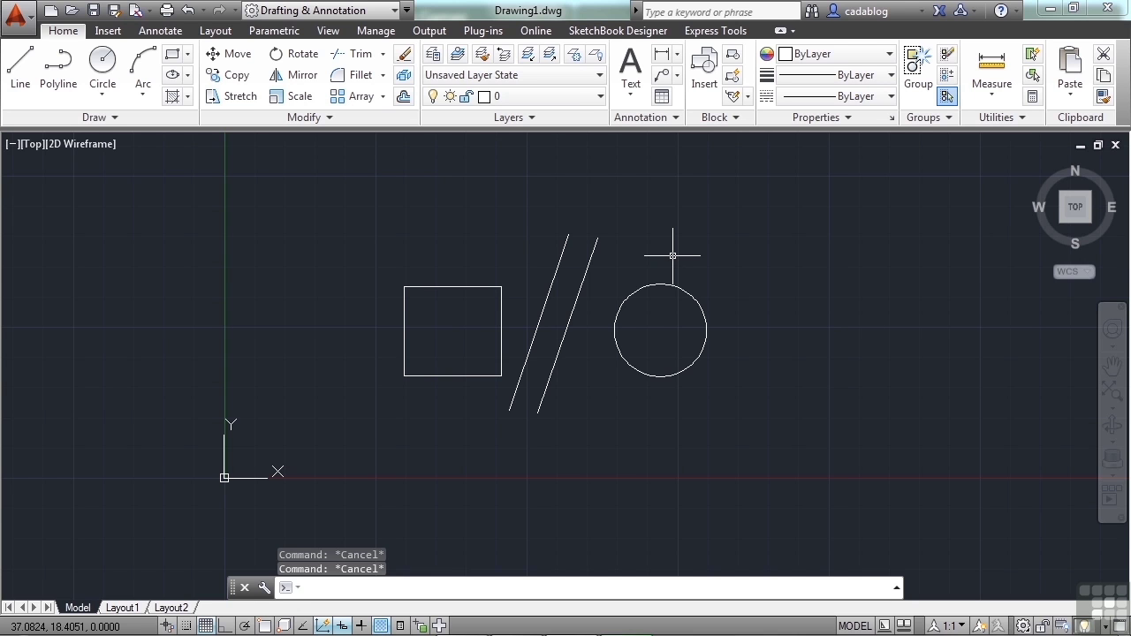
right_click(673, 255)
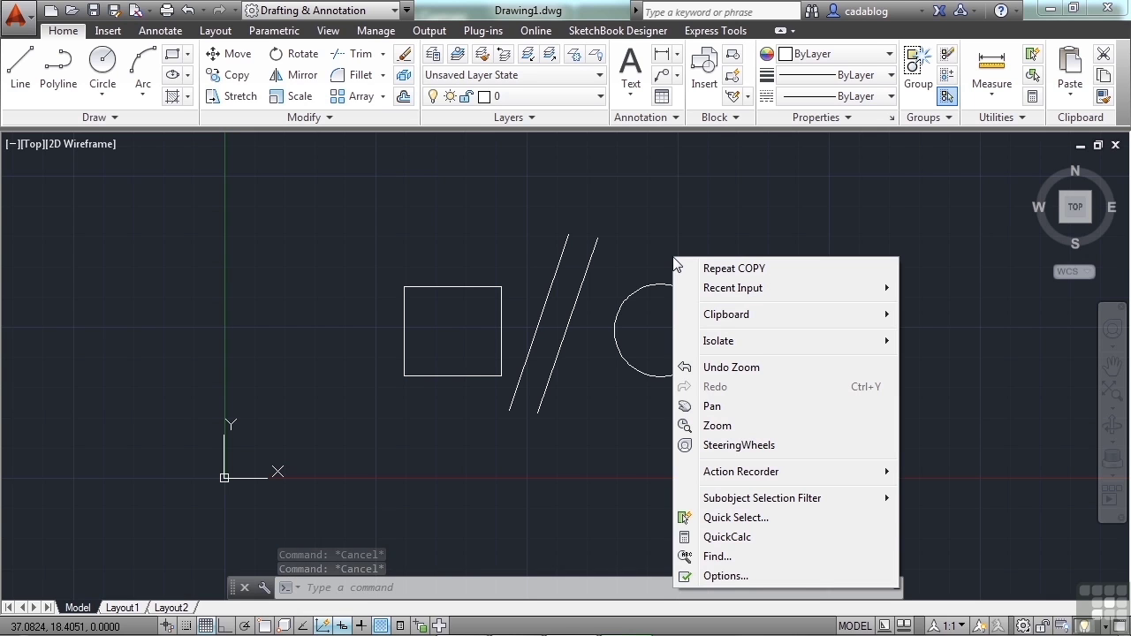
click(635, 446)
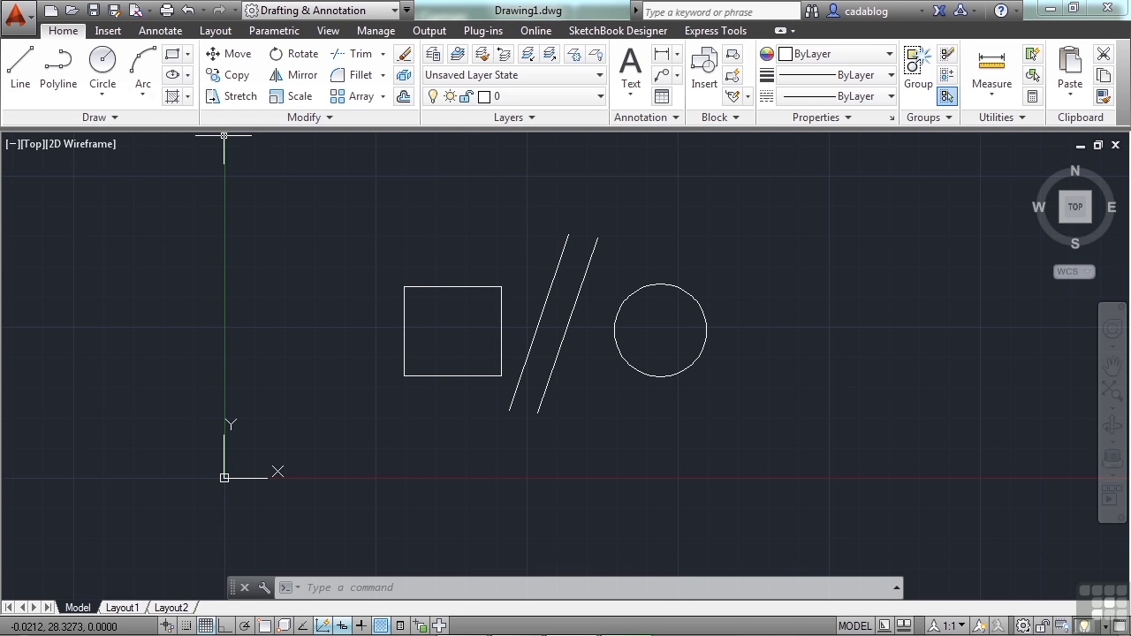
- Open Options and browse the Files, Display, Open and Save, Plot and Publish, and System tabs, ending on User Preferences
click(16, 16)
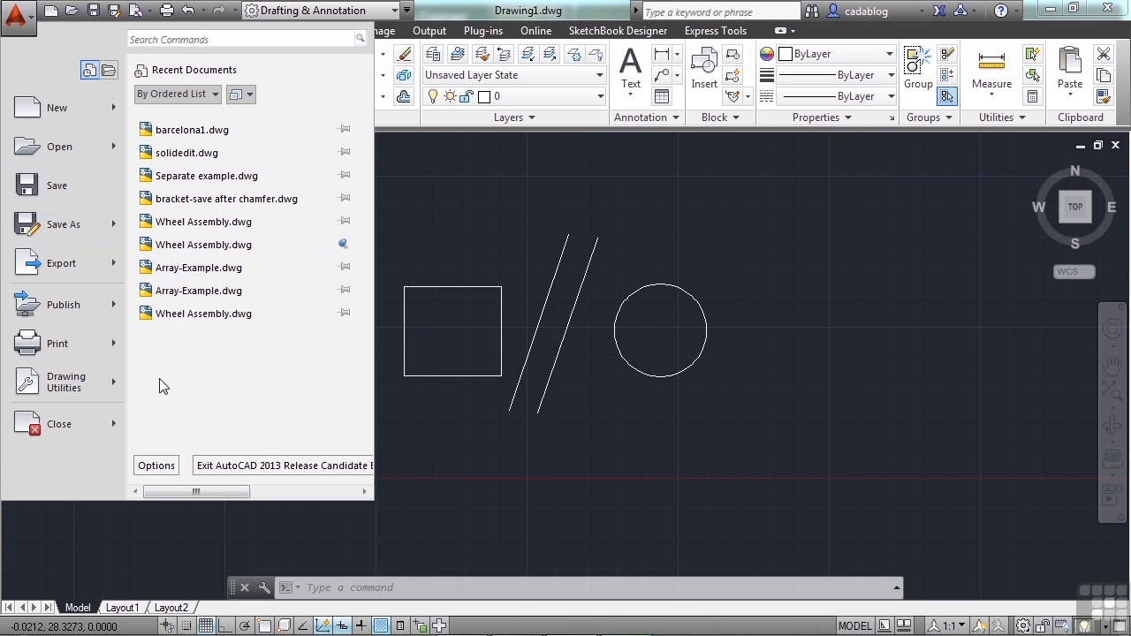
click(159, 466)
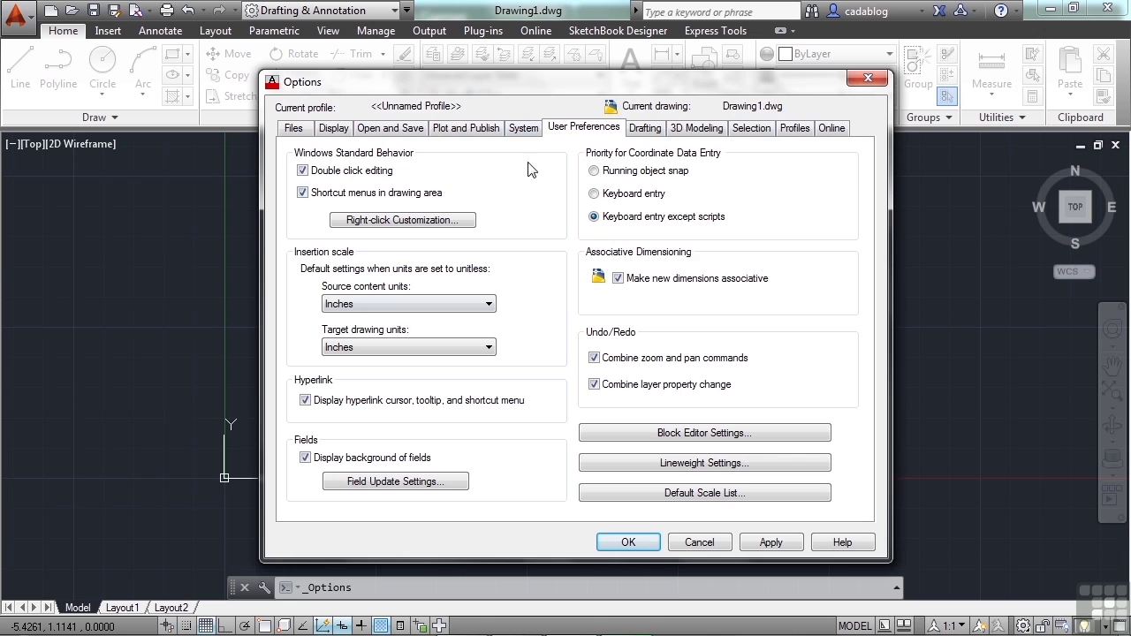
click(300, 128)
click(327, 131)
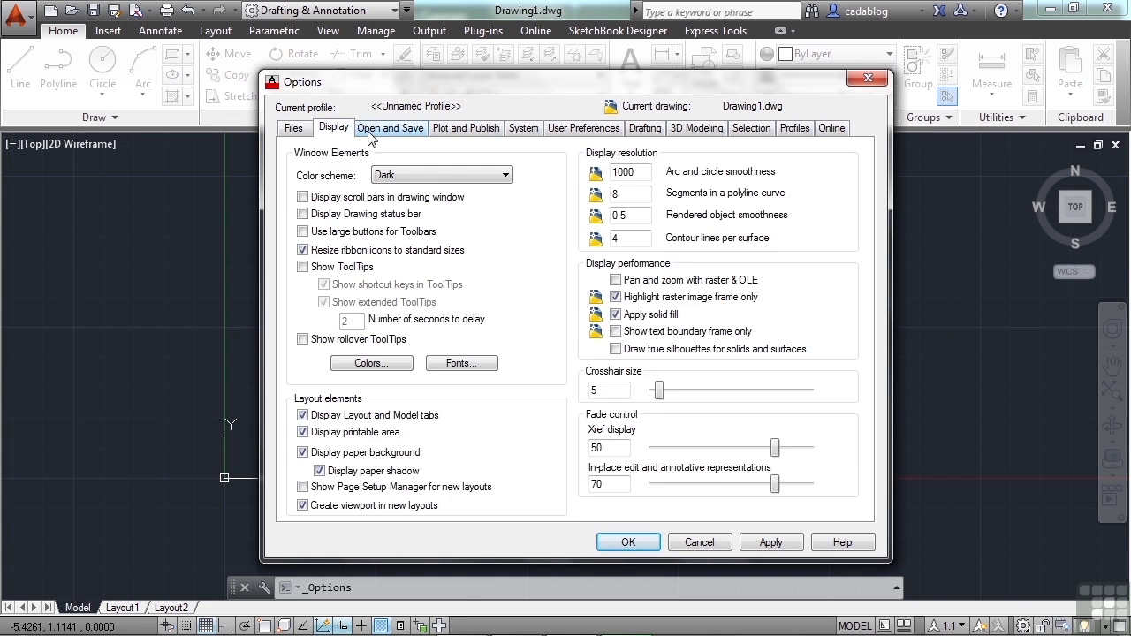
click(386, 132)
click(471, 133)
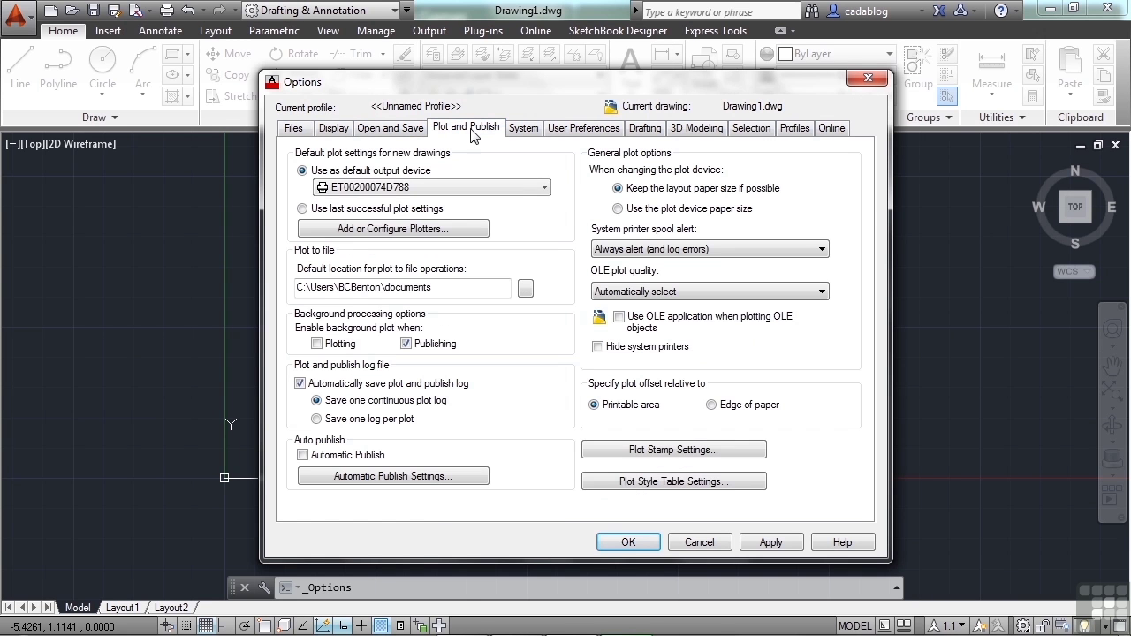
click(523, 131)
click(579, 131)
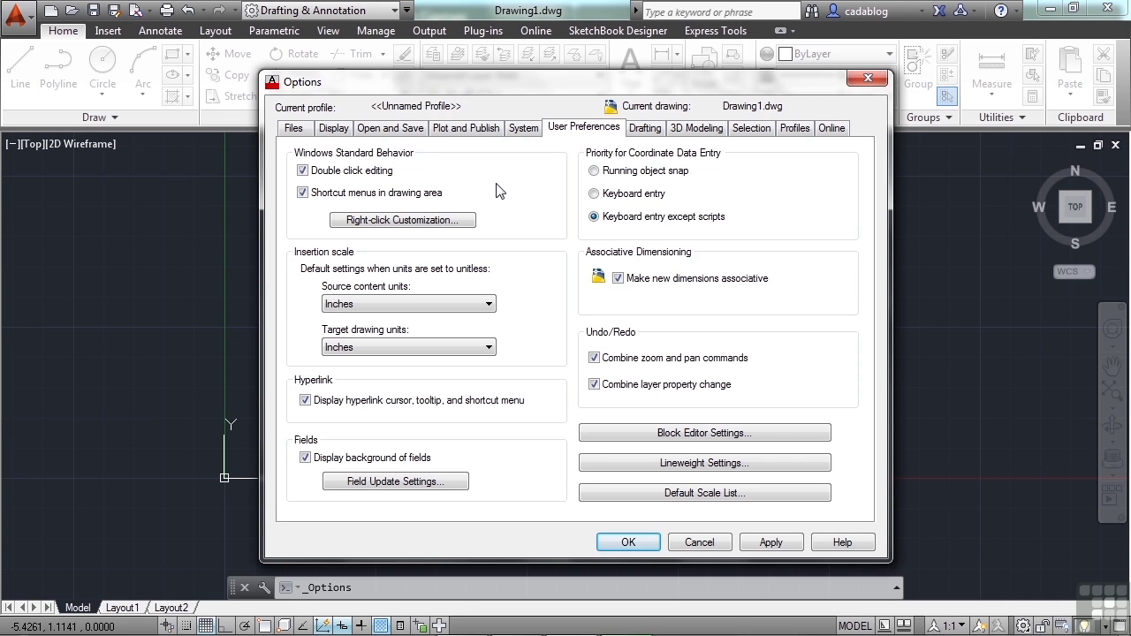
- Open the Right-Click Customization dialog from the User Preferences tab
click(441, 221)
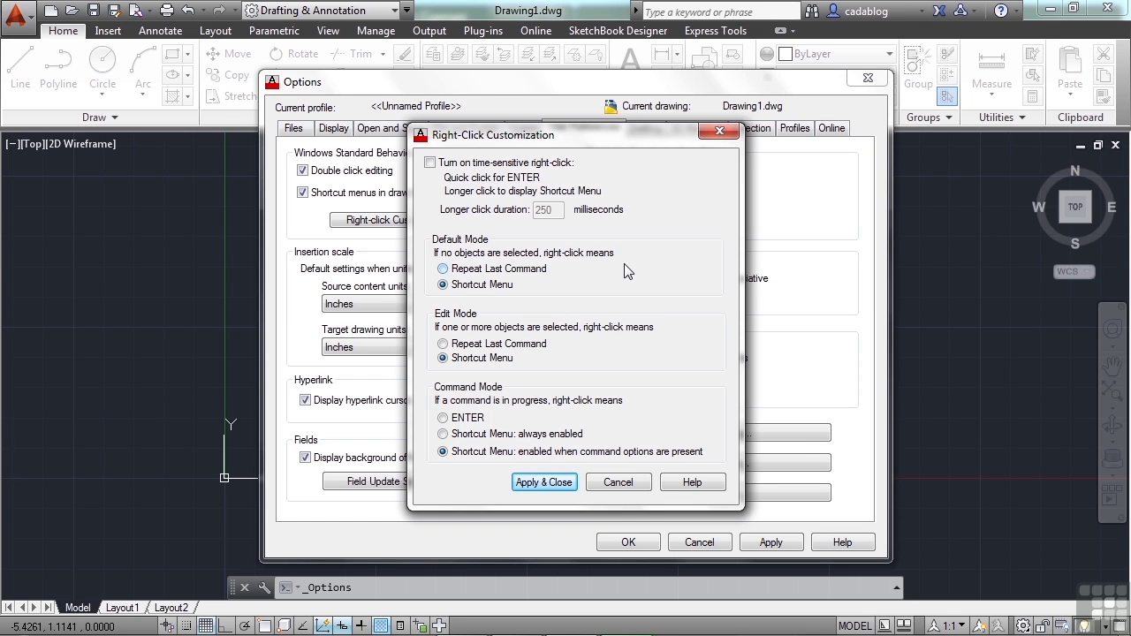
- Set Default Mode to Repeat Last Command, leaving Edit Mode on Shortcut Menu
click(465, 269)
click(459, 343)
click(492, 359)
- Turn on time-sensitive right-click and set Edit Mode to Repeat Last Command
click(430, 165)
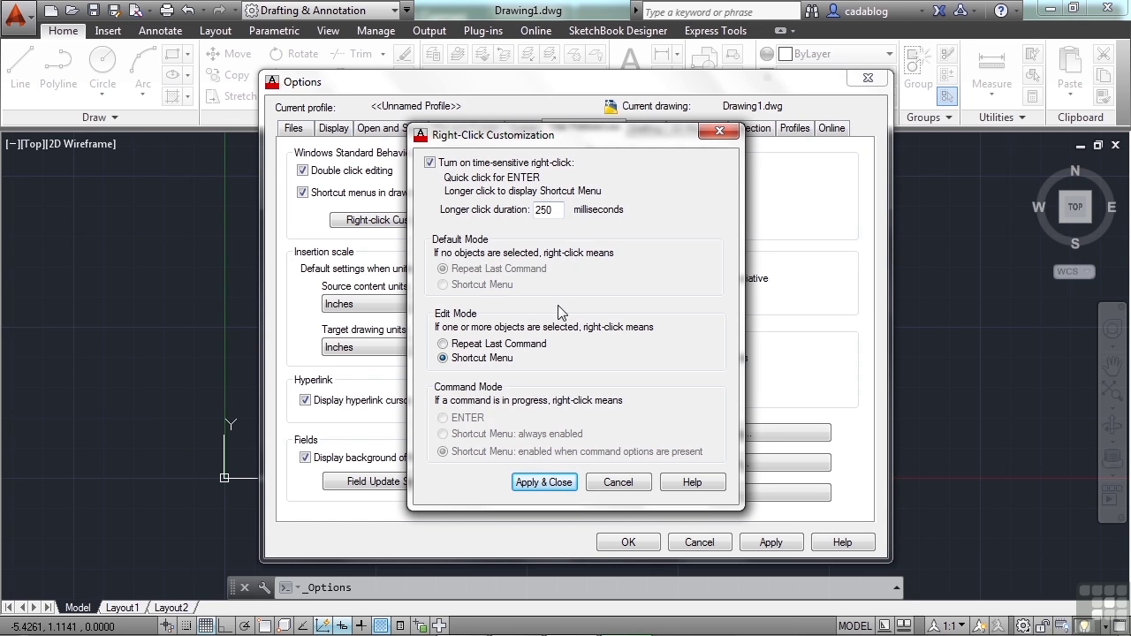
click(443, 344)
- Apply the right-click settings and close Options, then reopen Options with OP and close it with OK
click(547, 484)
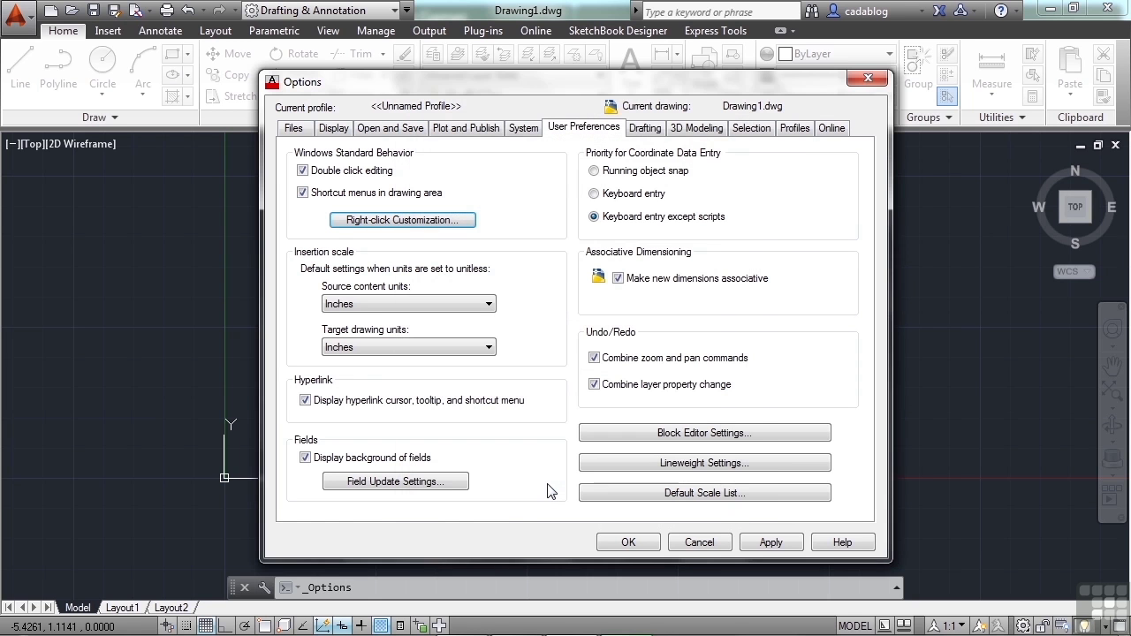
click(636, 543)
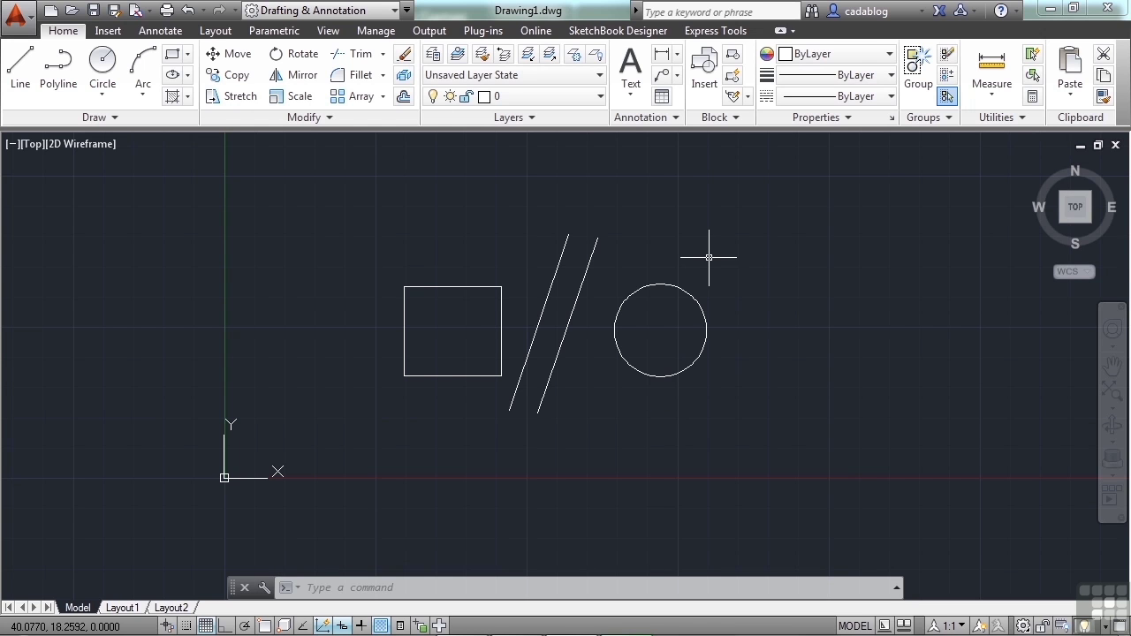
text(op)
key(Return)
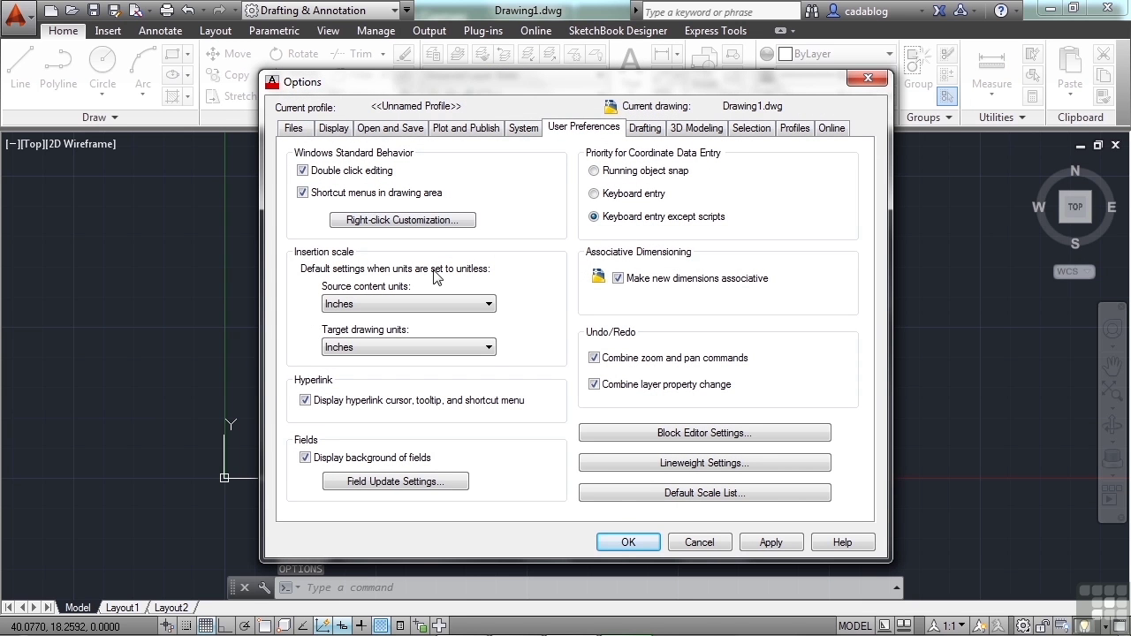
click(628, 542)
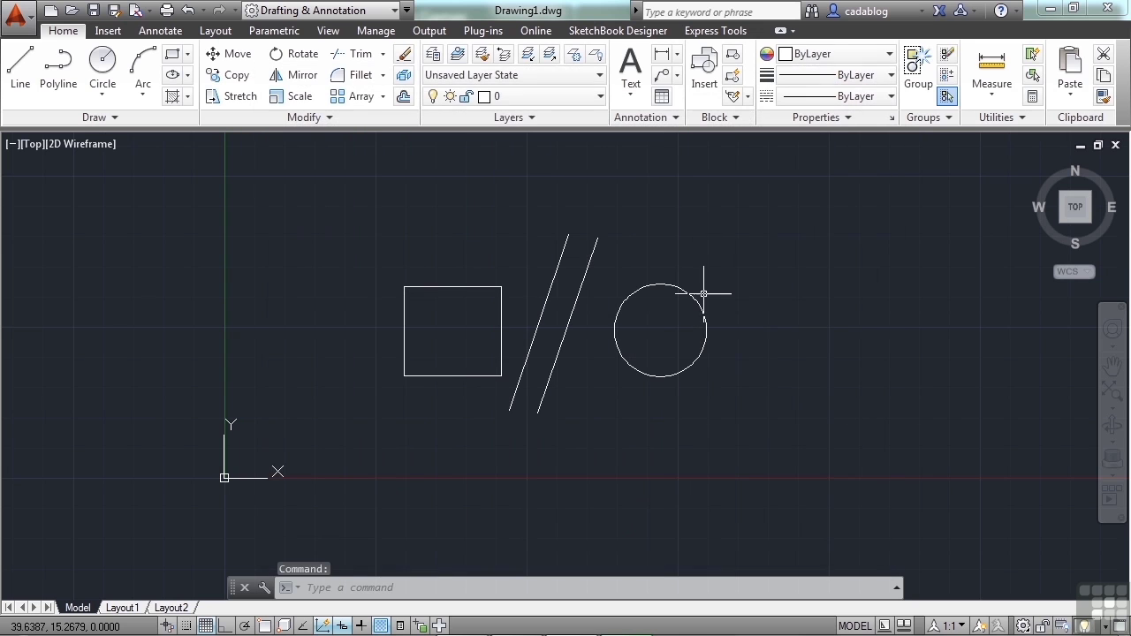
- Draw a slanted line right of the circle using Recent Input > LINE, then select it
right_click(713, 249)
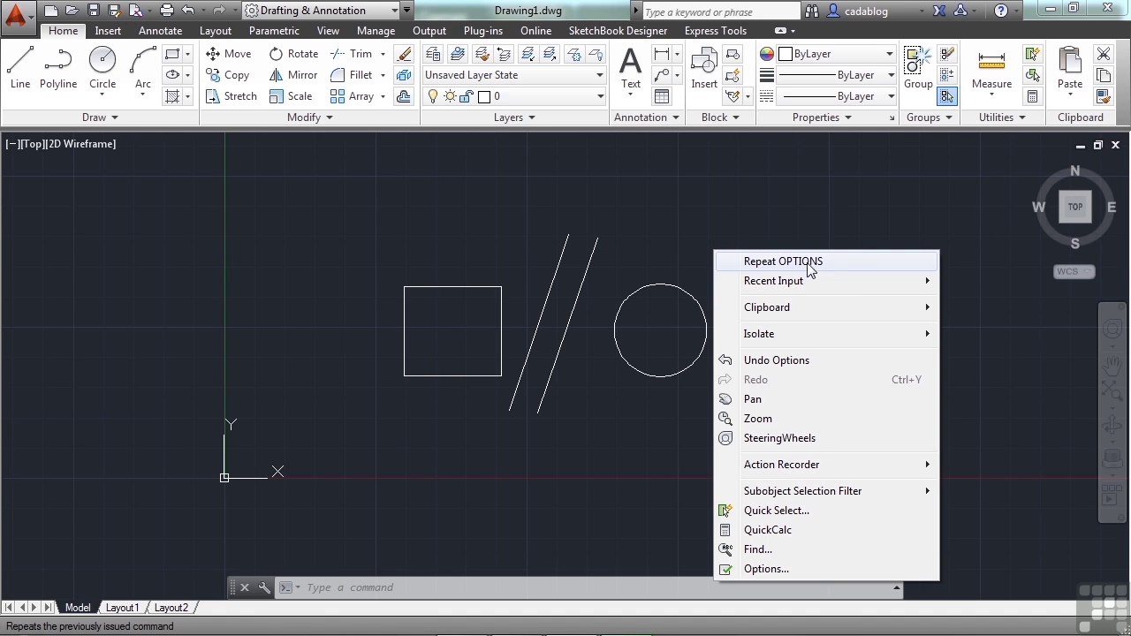
mouse_move(882, 285)
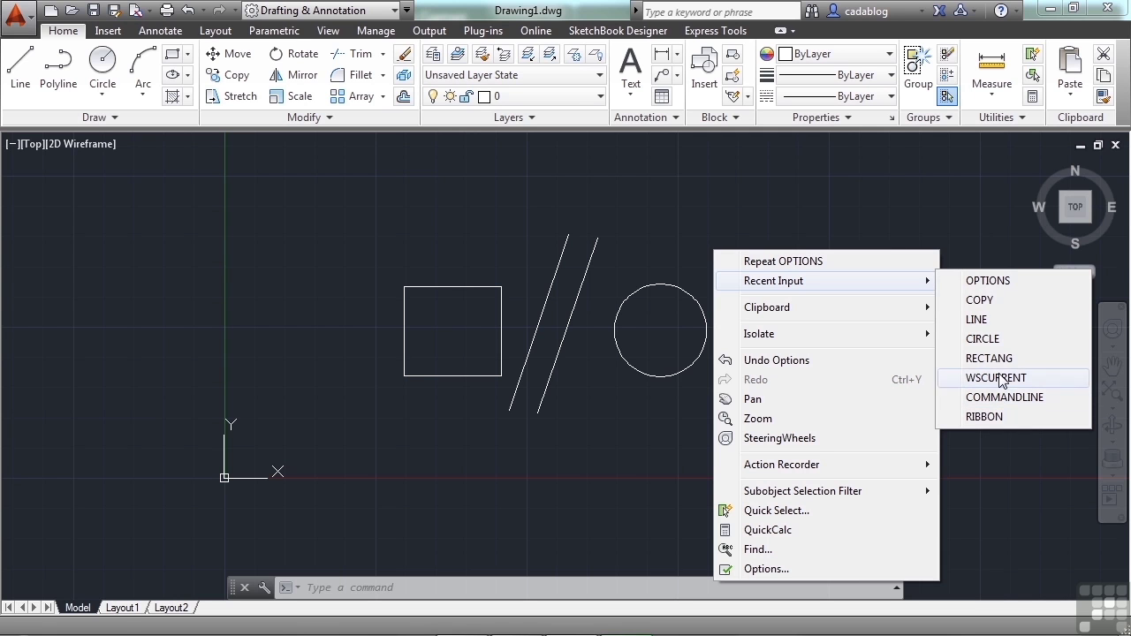
click(981, 321)
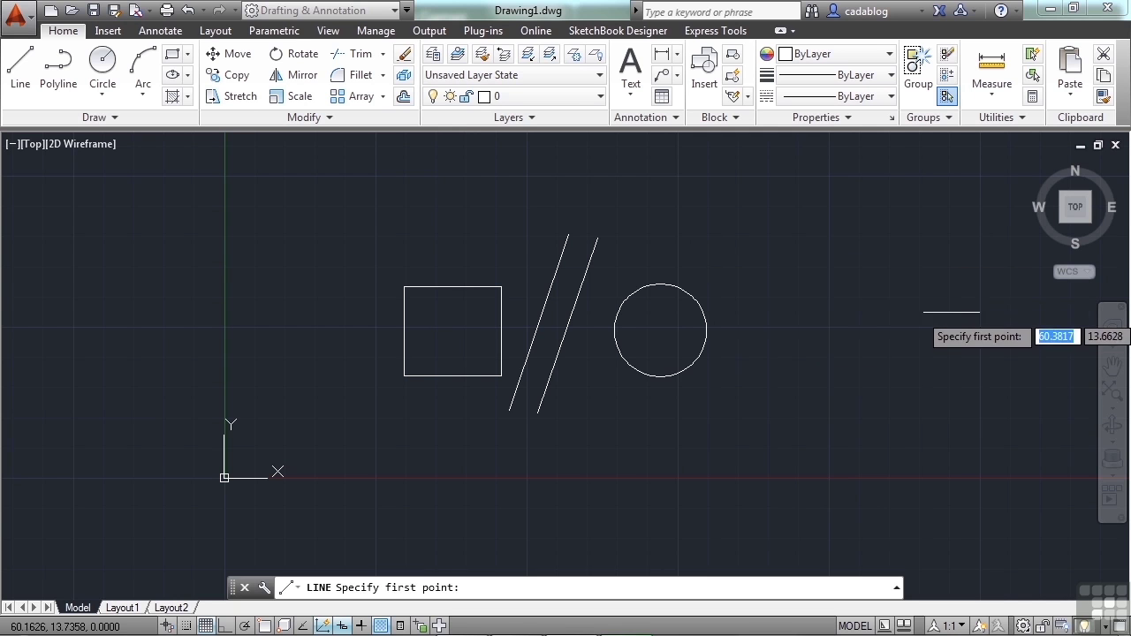
click(808, 300)
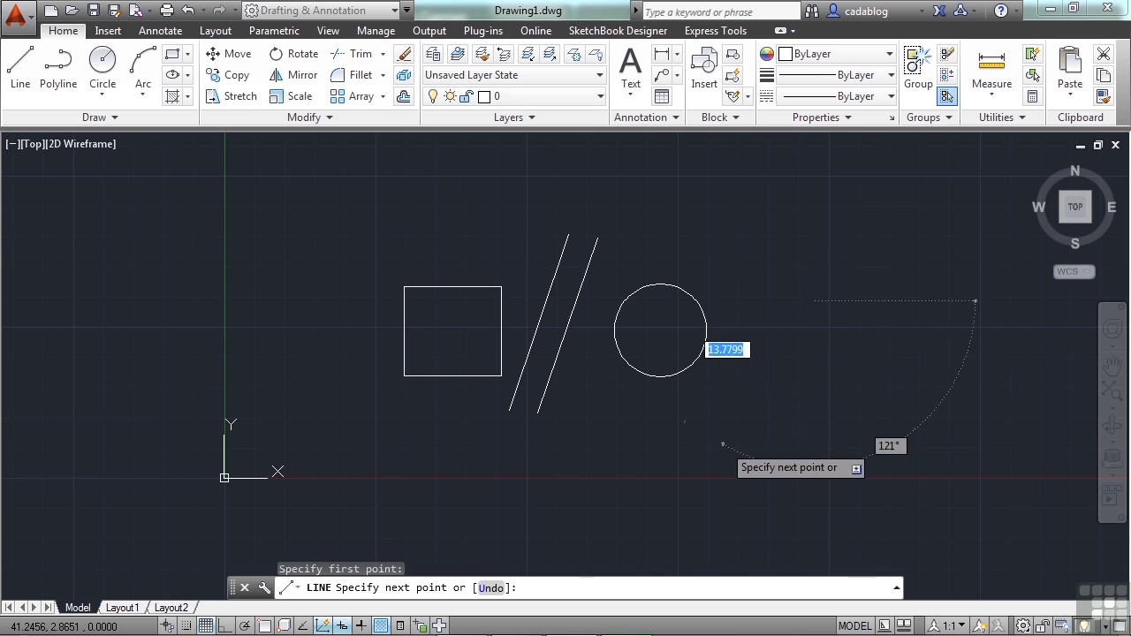
click(725, 442)
key(Return)
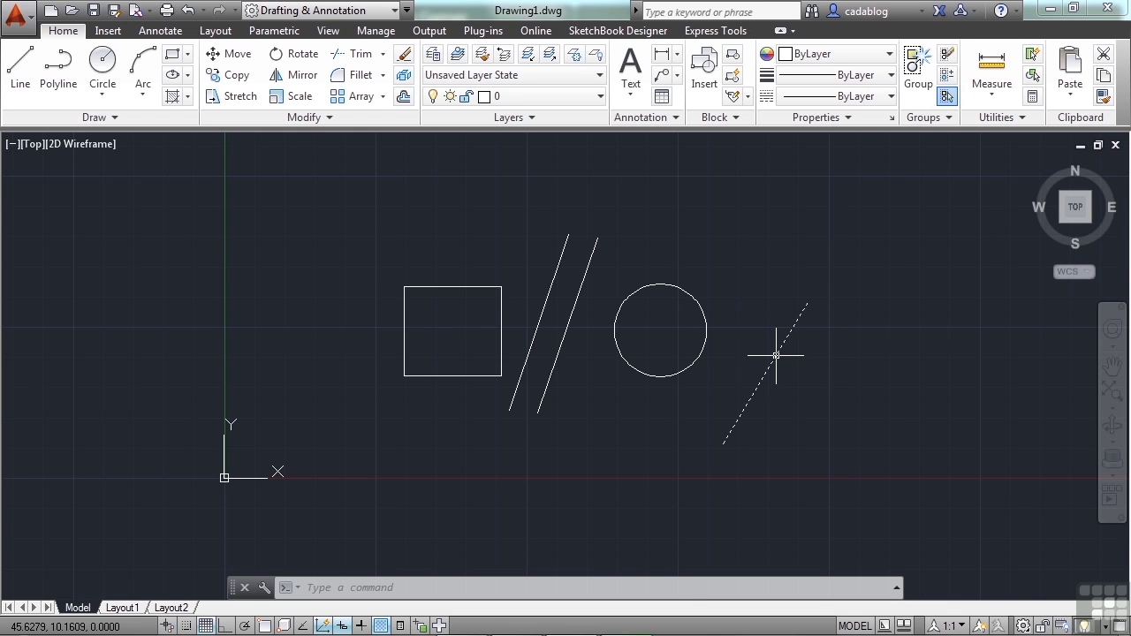
click(776, 355)
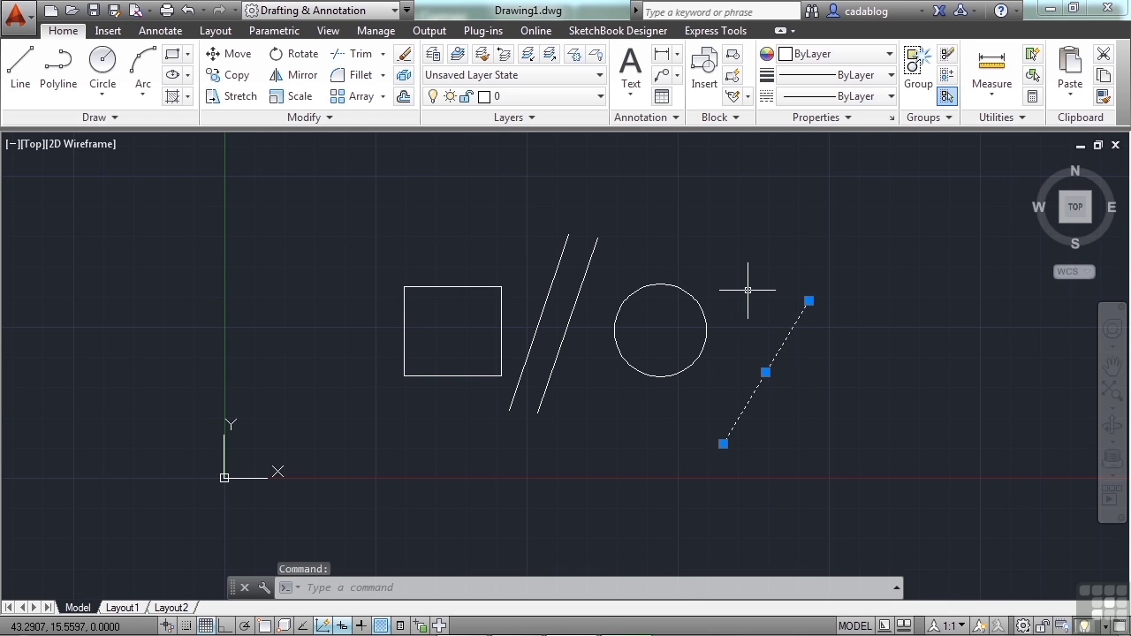
- Clear the selection, zoom and pan around the drawing up close, then zoom extents to fit everything
key(Escape)
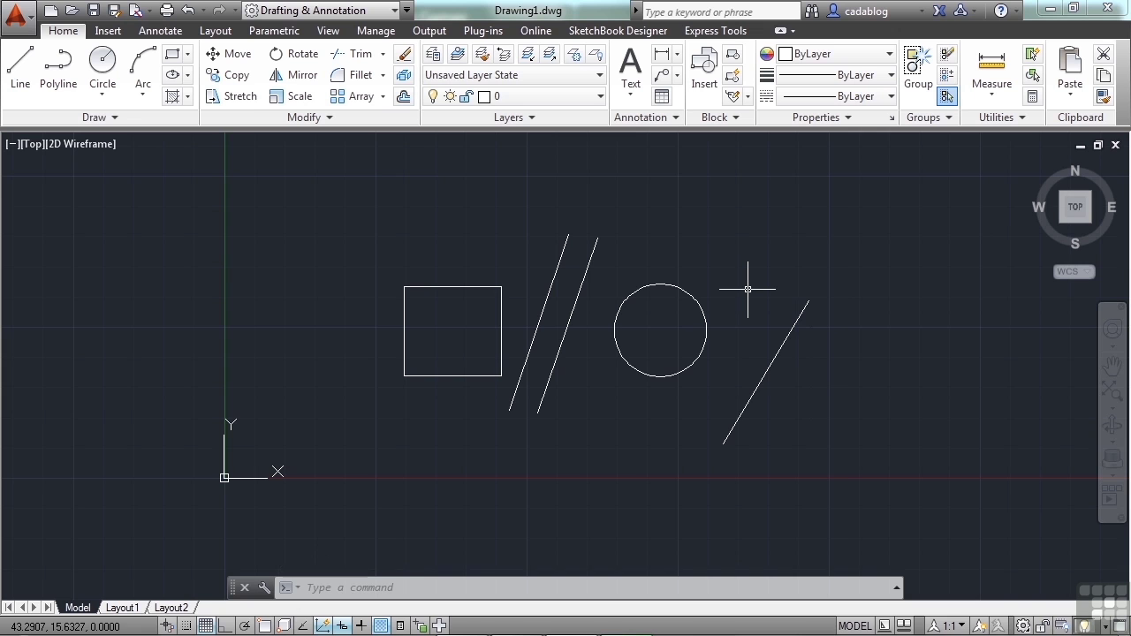
scroll(748, 289, down, 2)
scroll(747, 289, up, 4)
scroll(748, 292, down, 4)
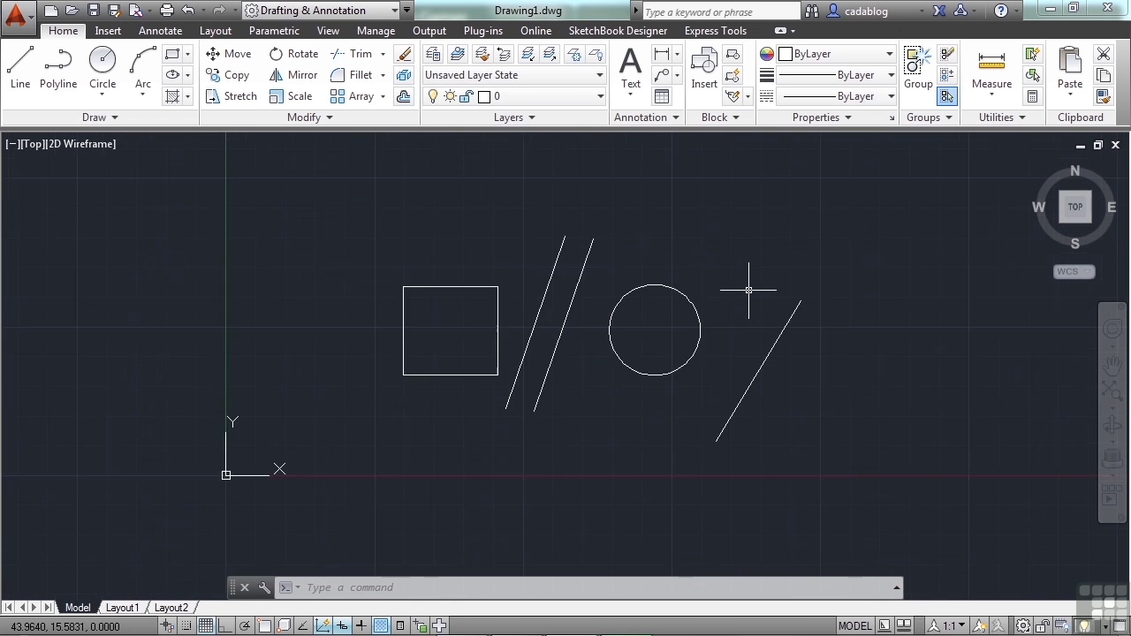
scroll(748, 294, up, 5)
scroll(750, 294, down, 4)
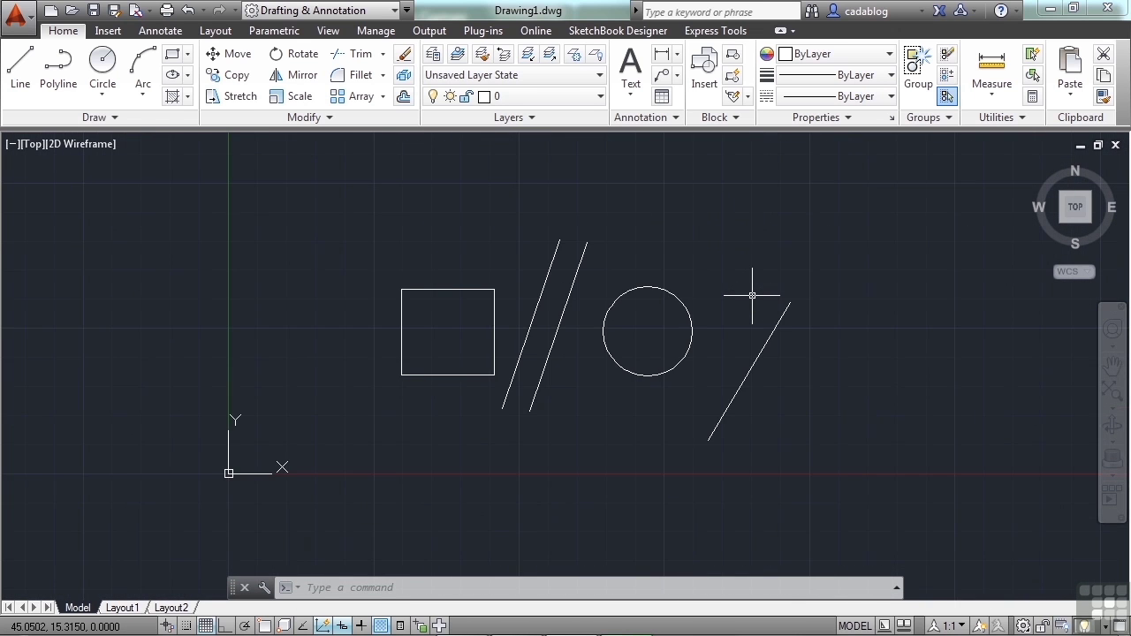
scroll(751, 294, up, 2)
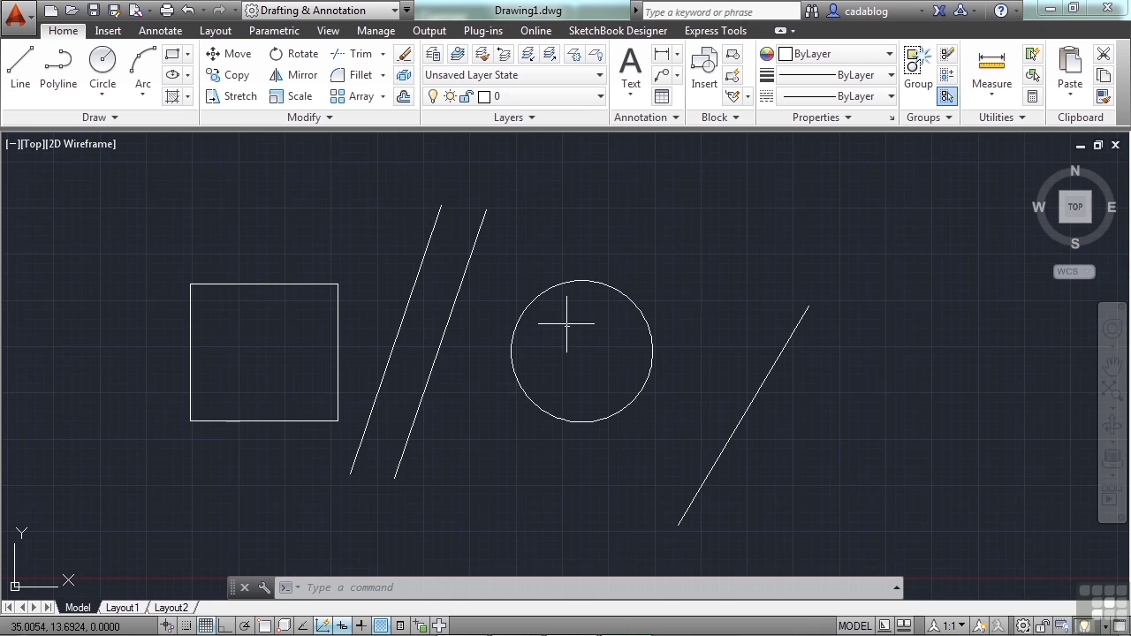
scroll(579, 329, up, 4)
scroll(594, 331, down, 8)
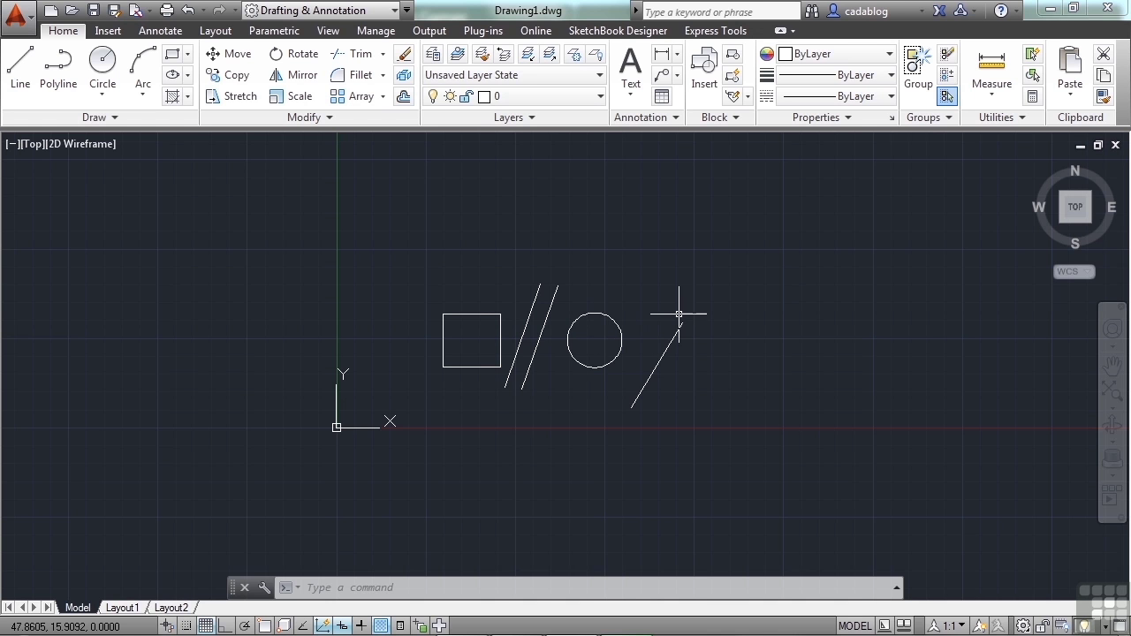
mouse_move(684, 303)
middle_down()
mouse_move(376, 272)
mouse_move(846, 303)
mouse_move(596, 285)
mouse_move(619, 232)
mouse_move(719, 267)
mouse_move(655, 324)
middle_up()
scroll(551, 374, up, 8)
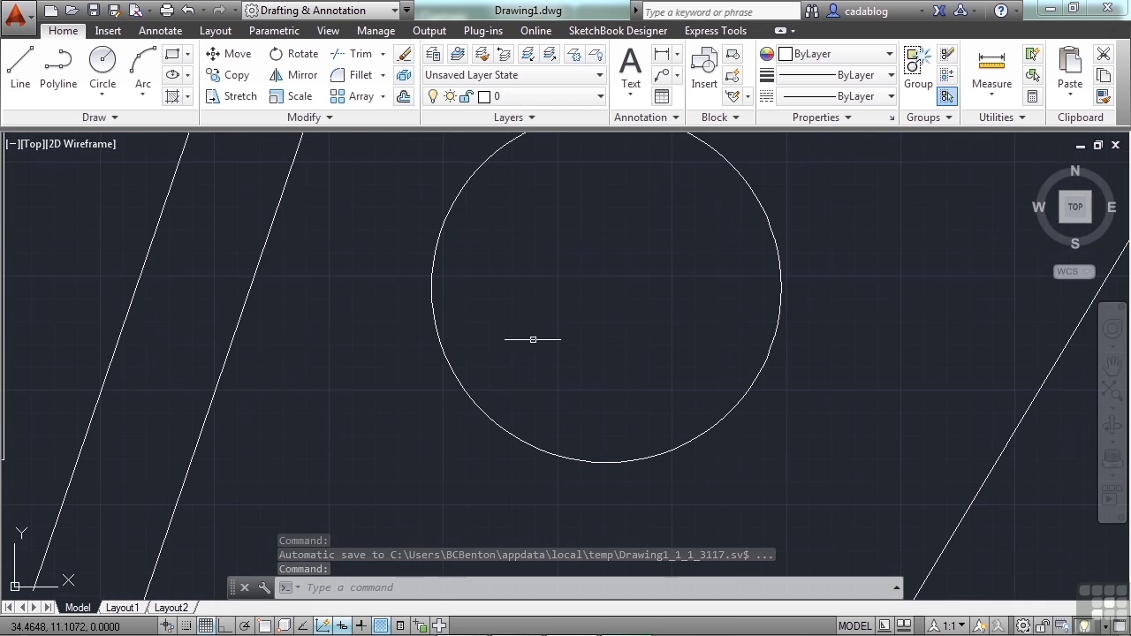
middle_drag(335, 295, 905, 339)
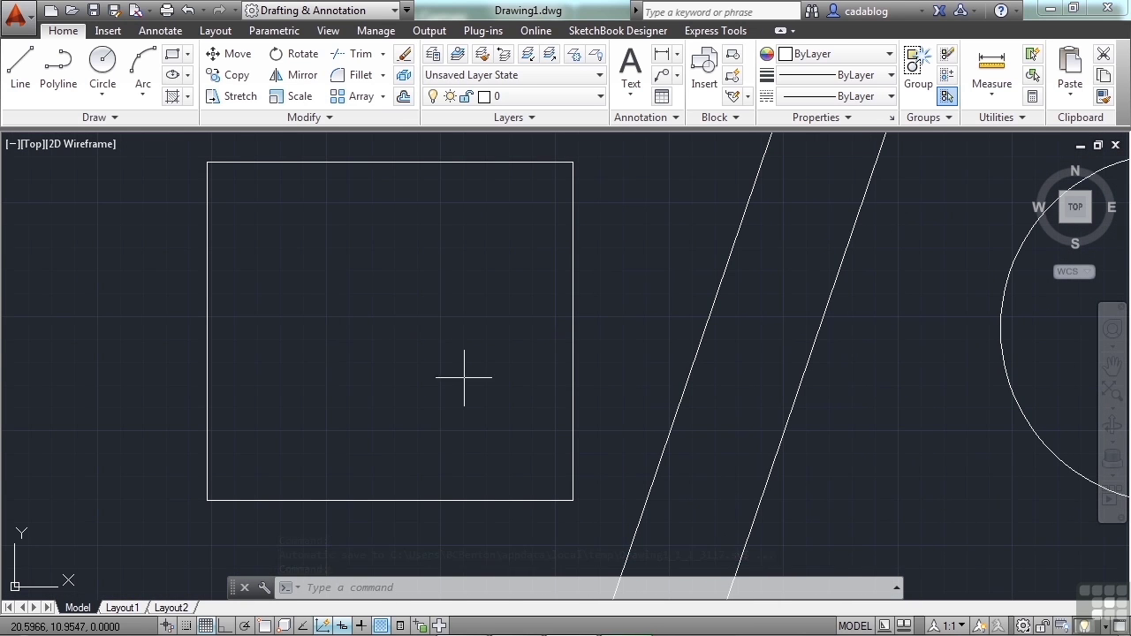
scroll(556, 459, up, 4)
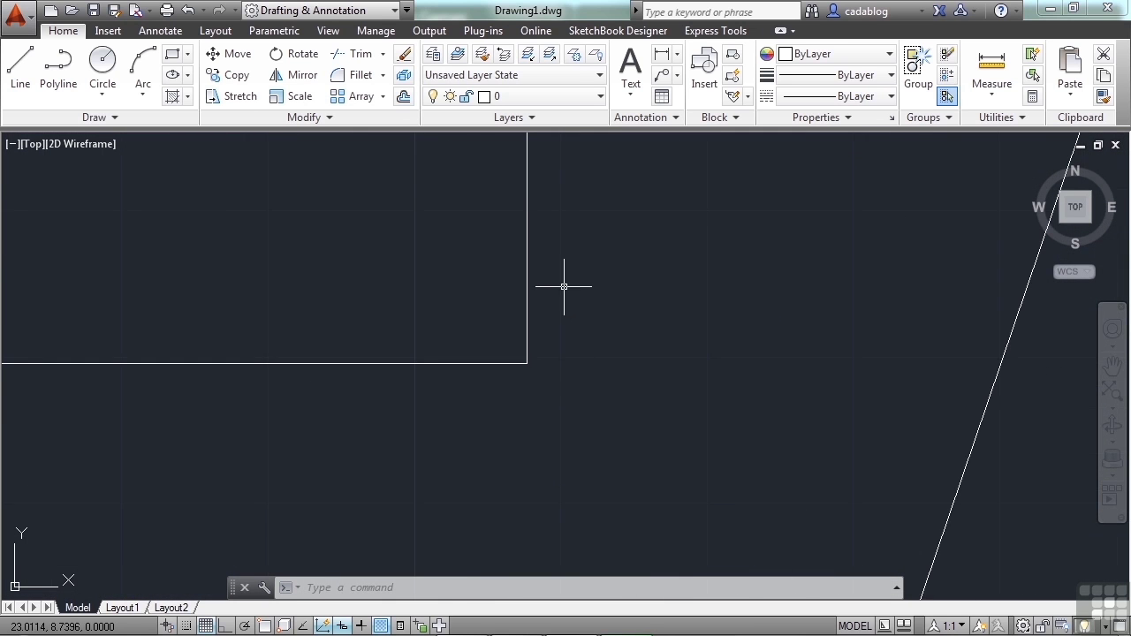
scroll(560, 318, down, 3)
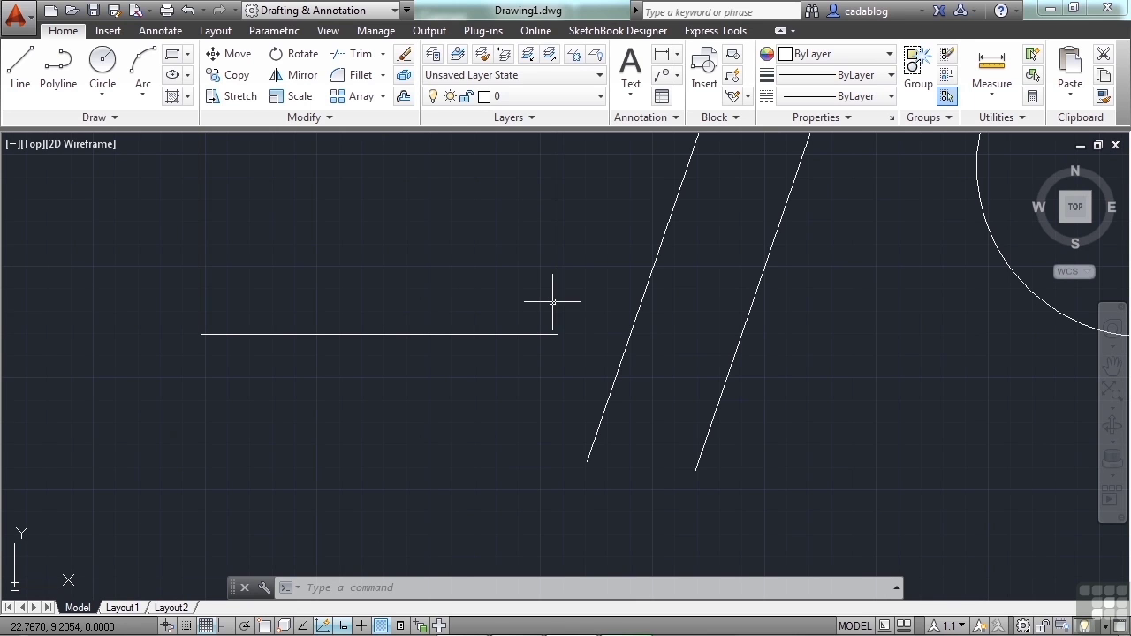
middle_click(507, 271)
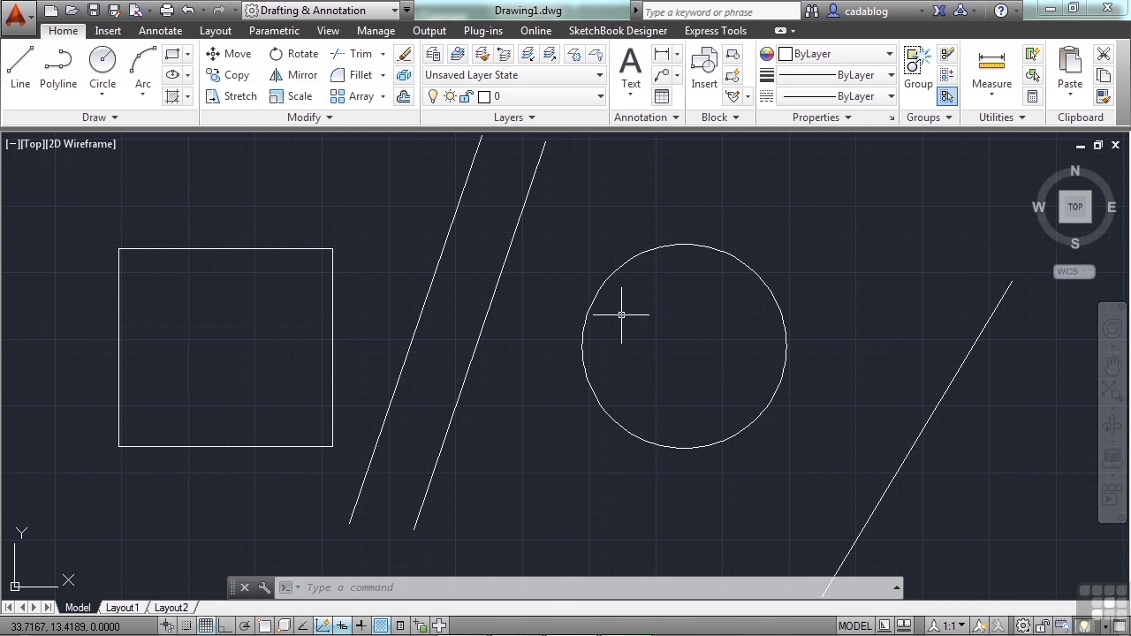
- Pan and zoom around the square's corner again, returning to the full-drawing view with zoom extents
middle_drag(435, 283, 742, 321)
mouse_move(497, 310)
middle_down()
mouse_move(719, 318)
mouse_move(355, 279)
middle_up()
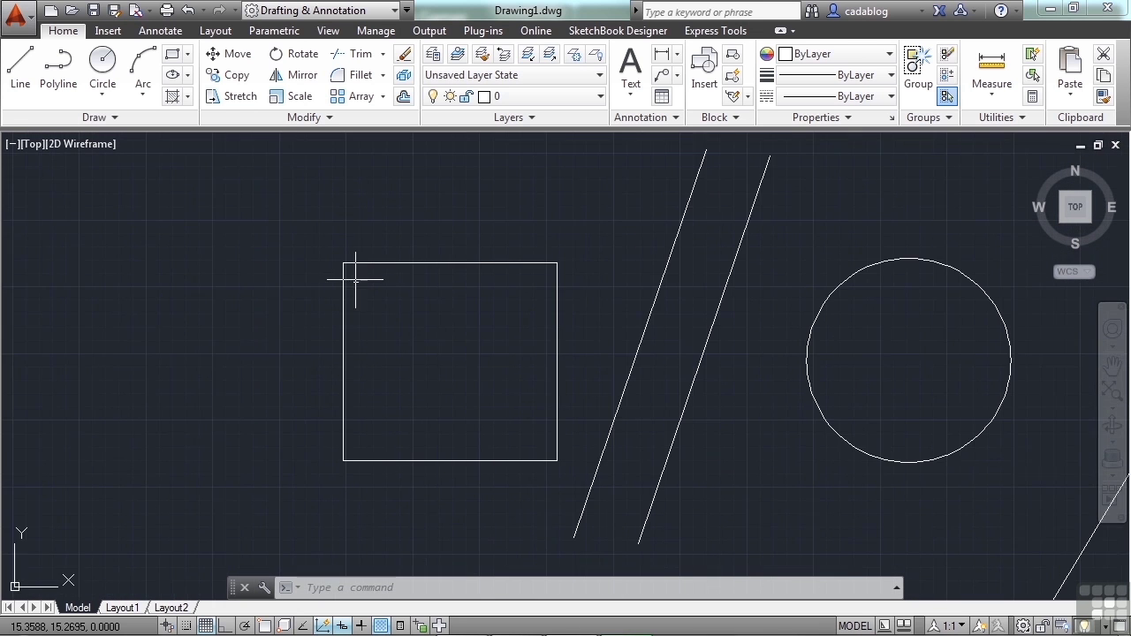
scroll(355, 279, up, 6)
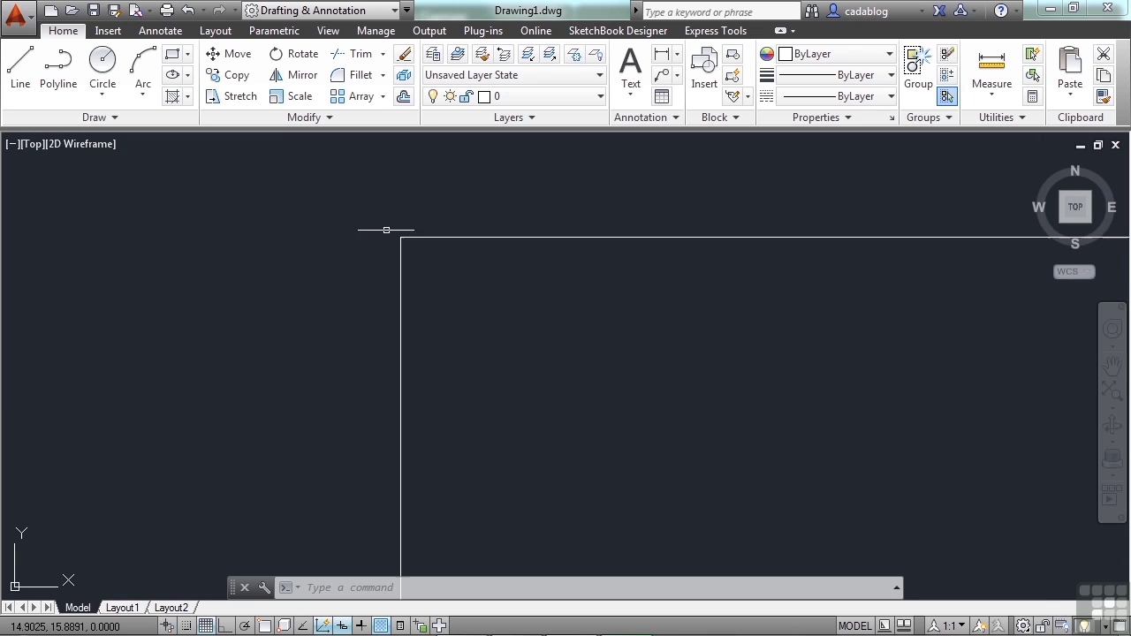
mouse_move(386, 229)
middle_down()
mouse_move(404, 232)
mouse_move(358, 263)
middle_up()
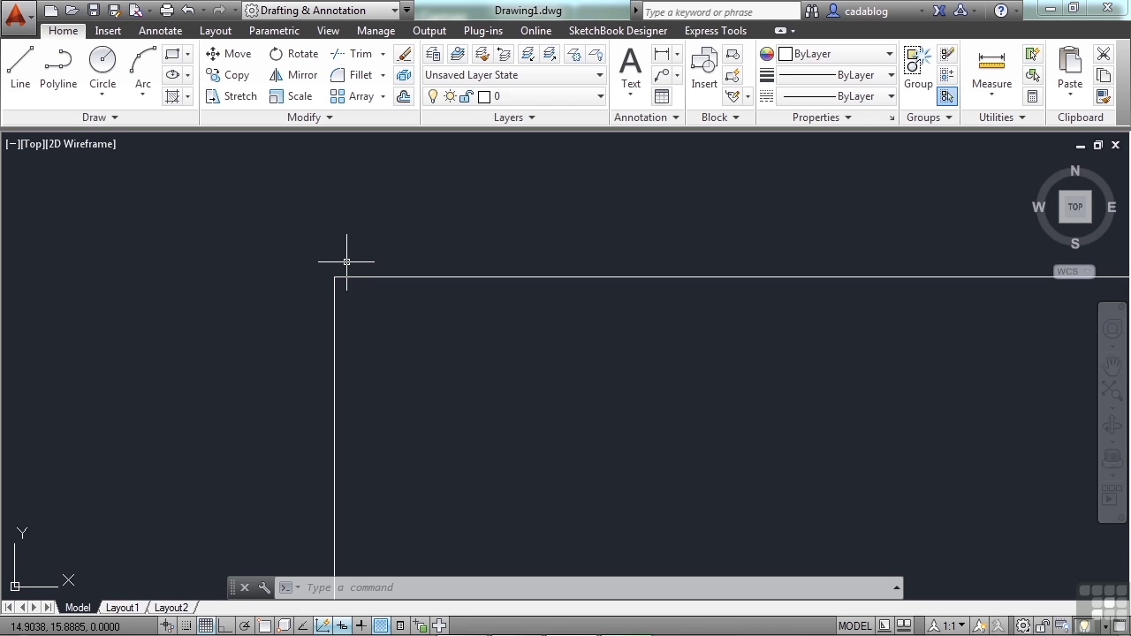
scroll(424, 280, up, 4)
middle_drag(498, 334, 444, 321)
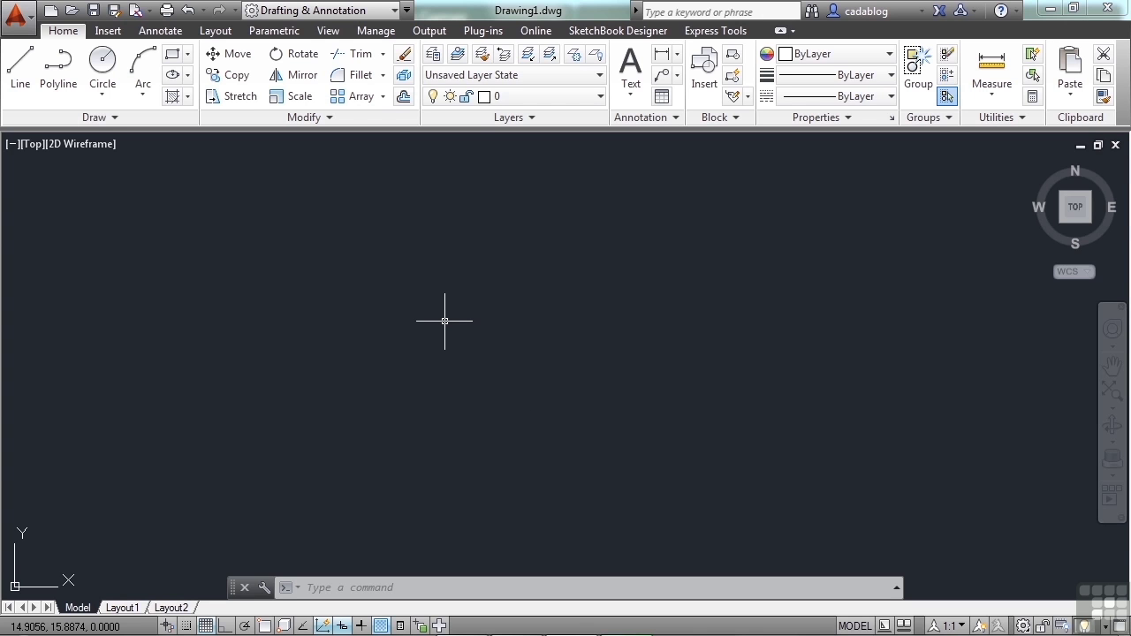
middle_click(444, 321)
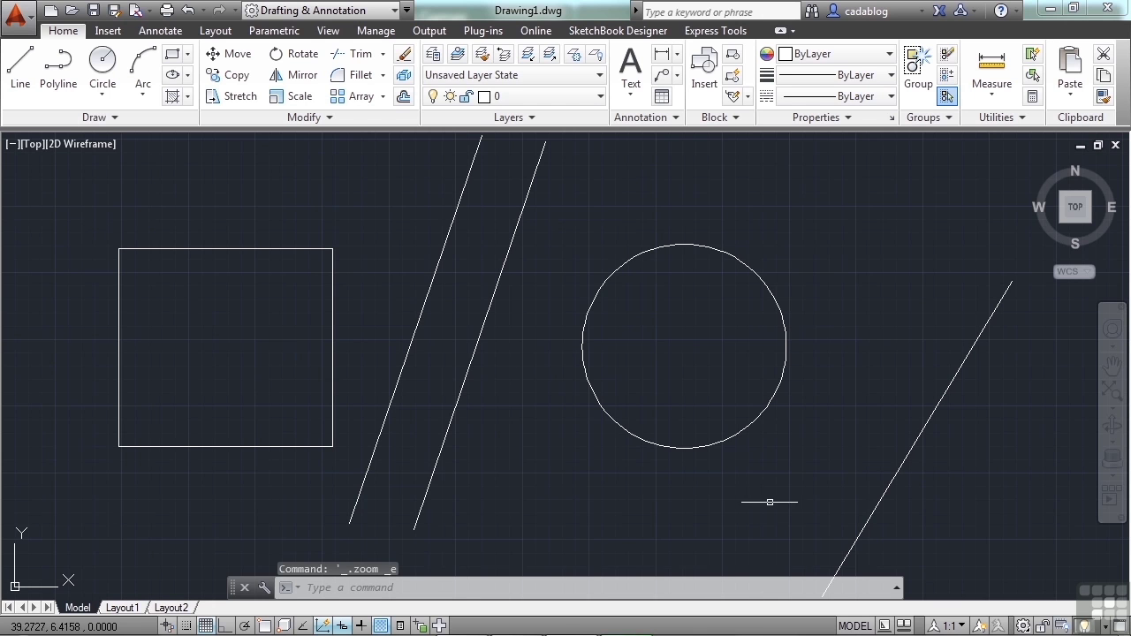
scroll(849, 546, up, 6)
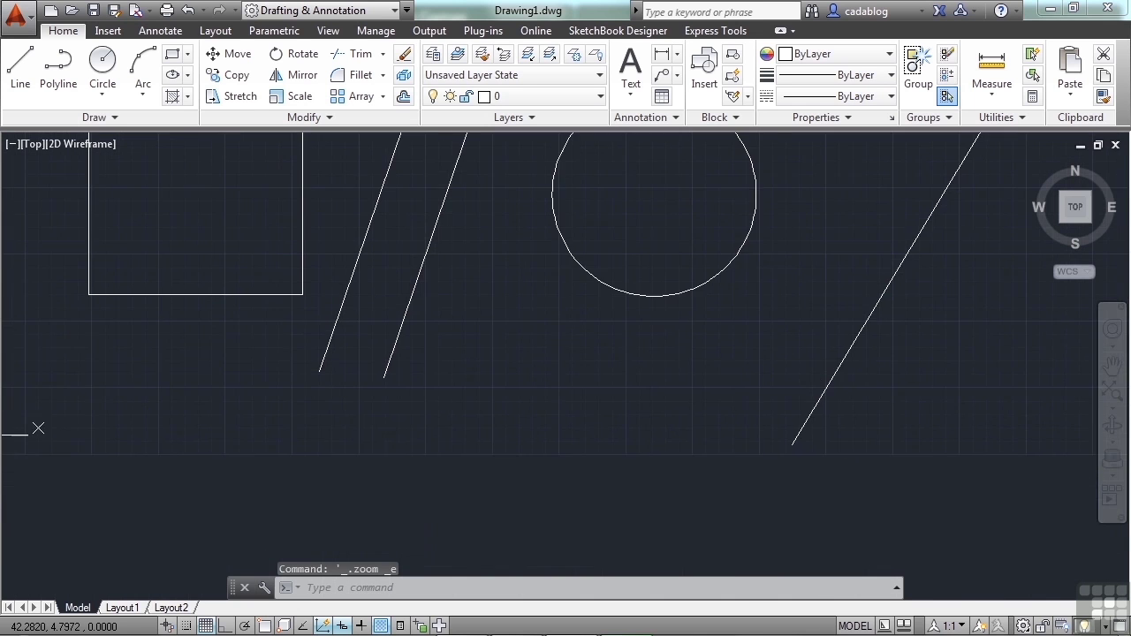
scroll(790, 392, up, 1)
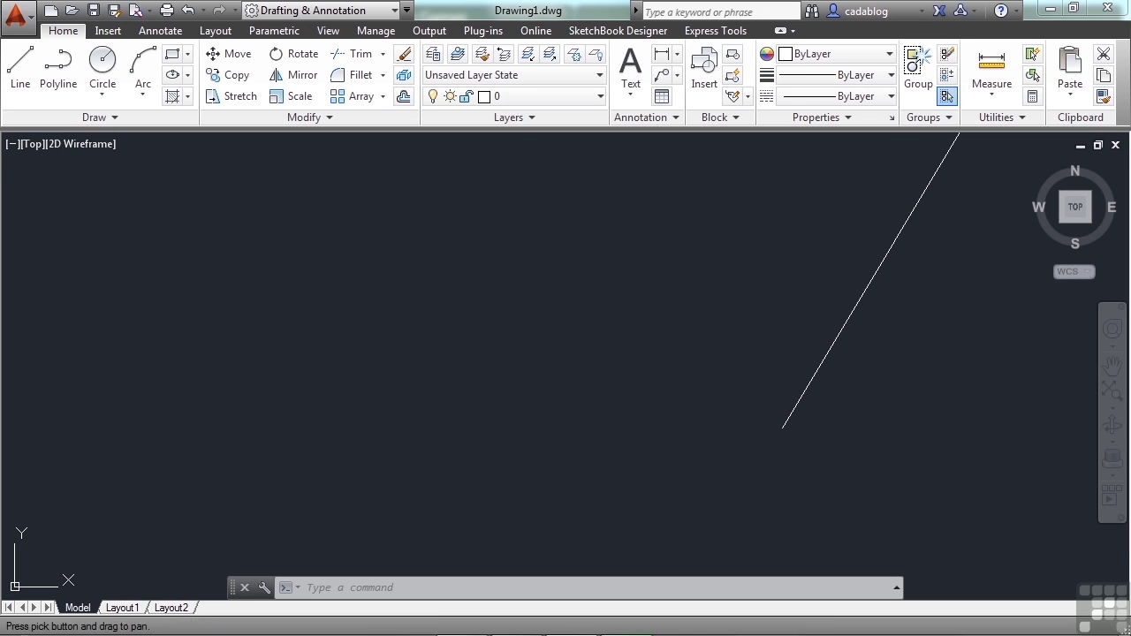
scroll(646, 305, down, 5)
middle_click(646, 305)
middle_click(646, 305)
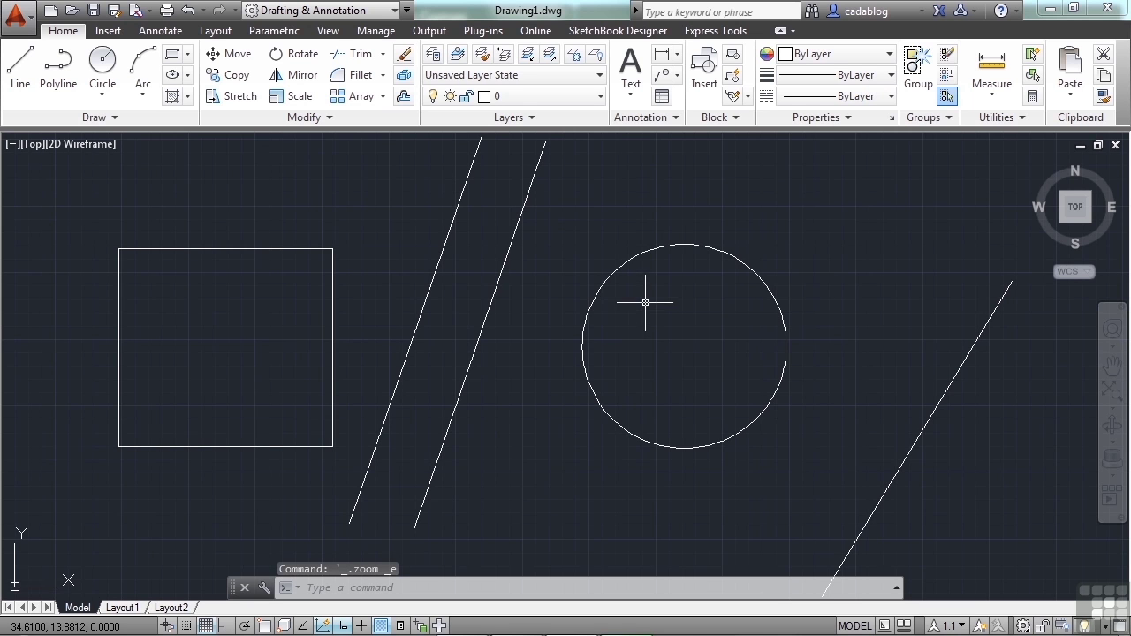
scroll(643, 304, up, 1)
scroll(588, 305, down, 1)
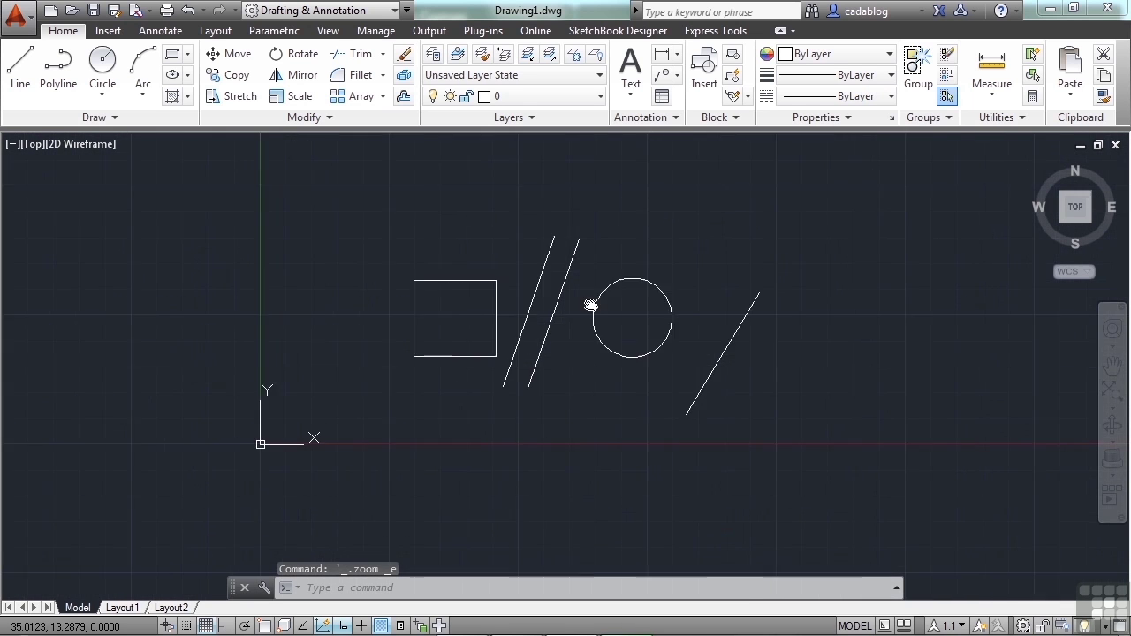
middle_drag(588, 305, 623, 321)
middle_click(612, 318)
middle_click(612, 318)
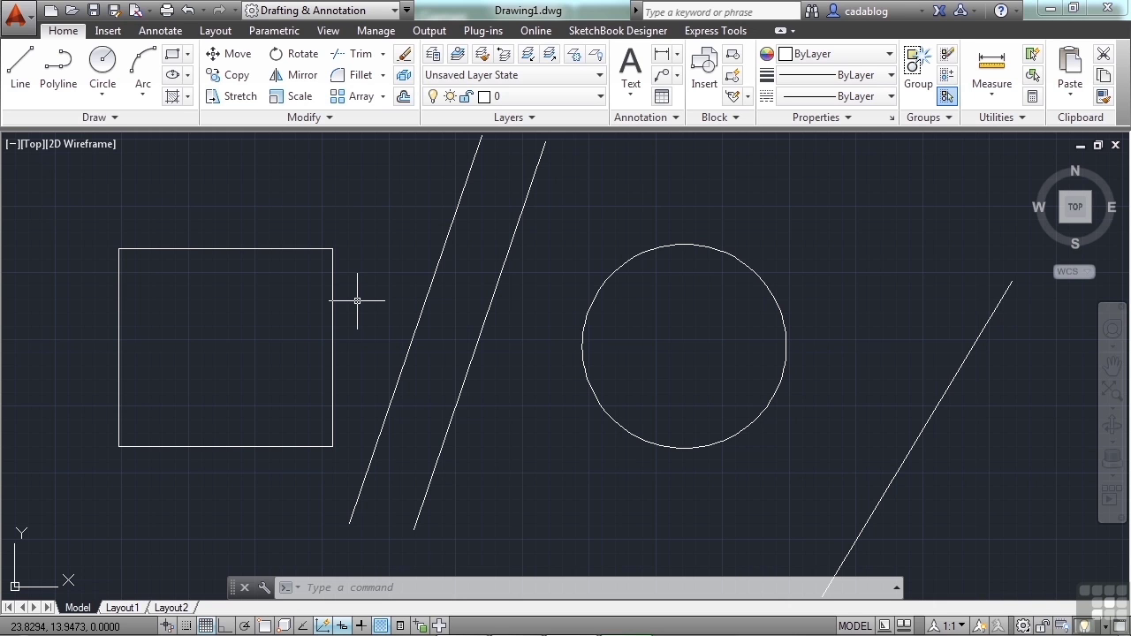
- Check the right-click Recent Input list, dismiss it, and open the application menu
right_click(425, 252)
mouse_move(522, 297)
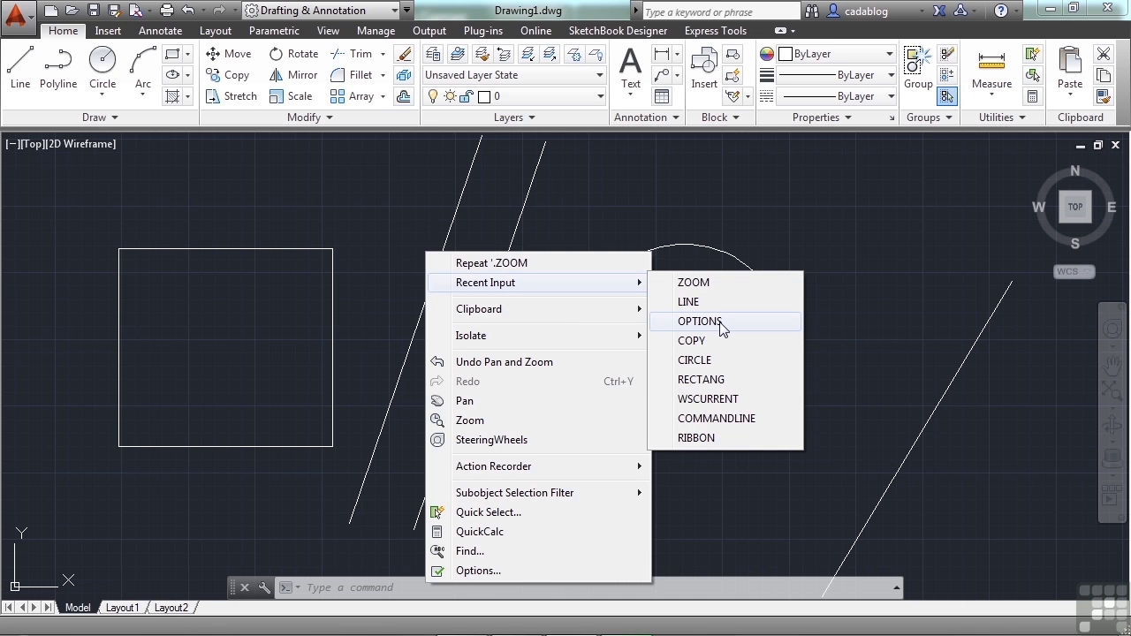
key(Escape)
click(261, 174)
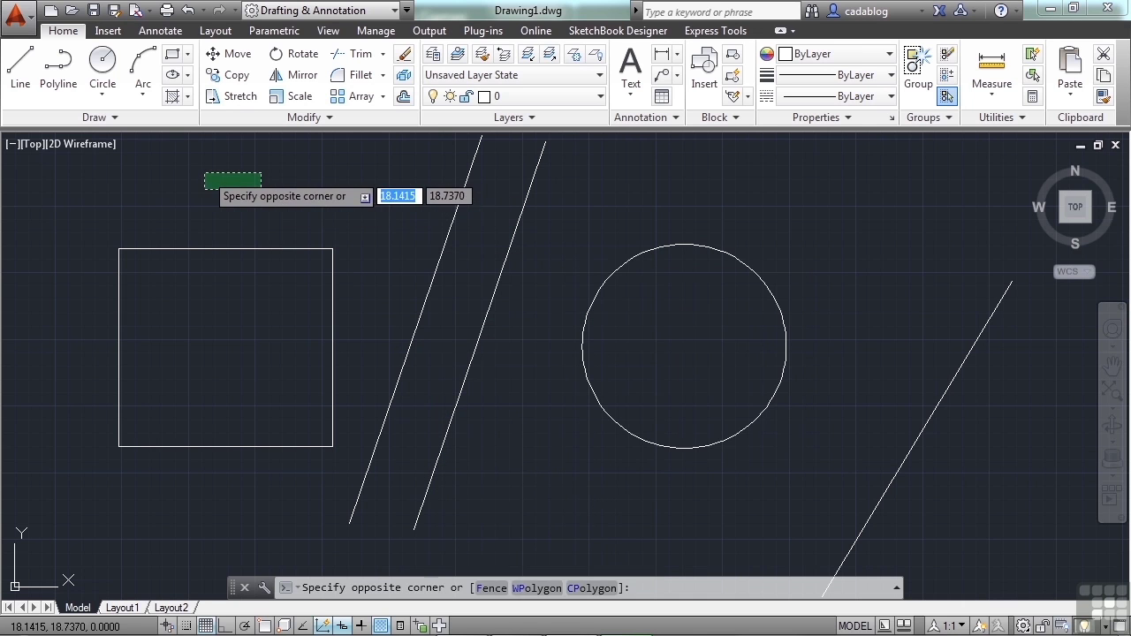
click(17, 16)
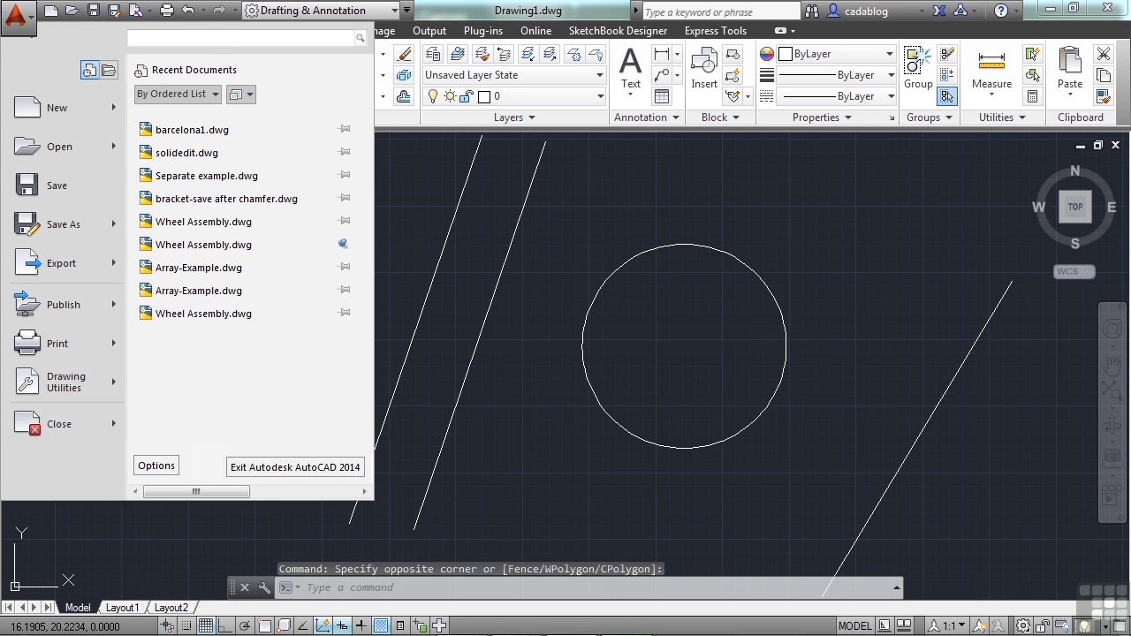
- In Options' Display tab, experiment with the crosshair size slider and field, settling on 100
click(156, 467)
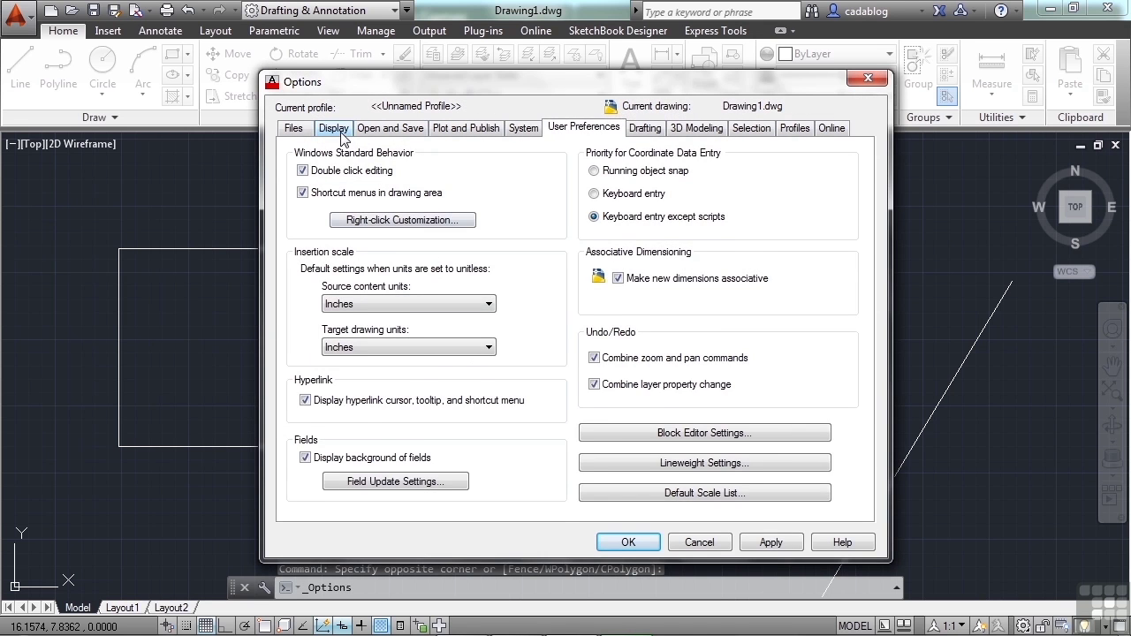
click(334, 129)
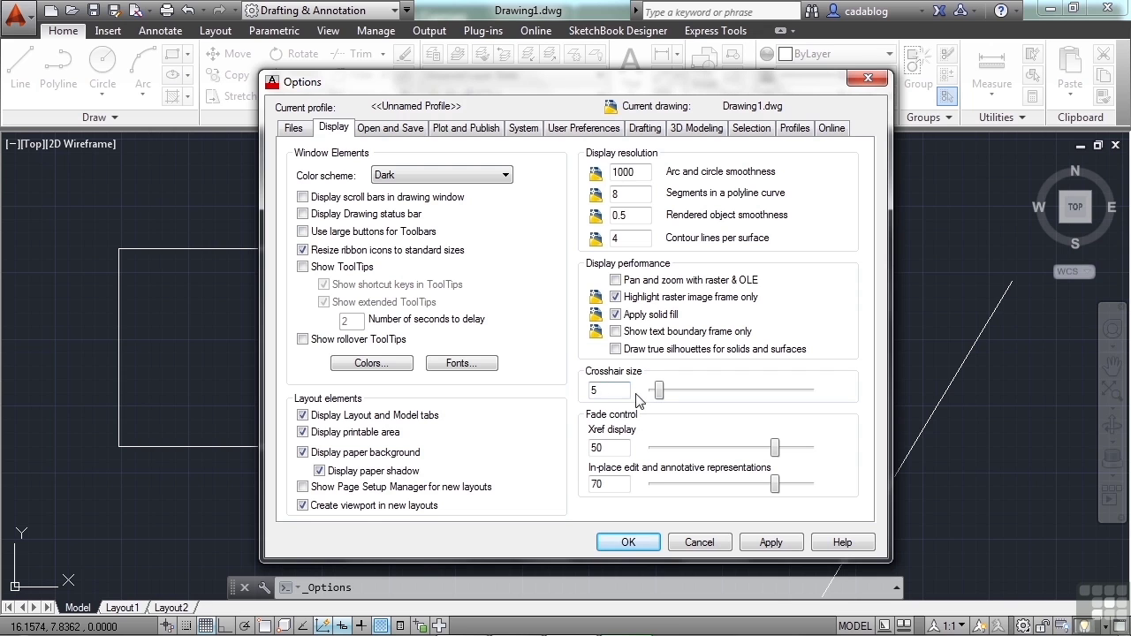
drag(659, 393, 651, 399)
drag(654, 393, 818, 404)
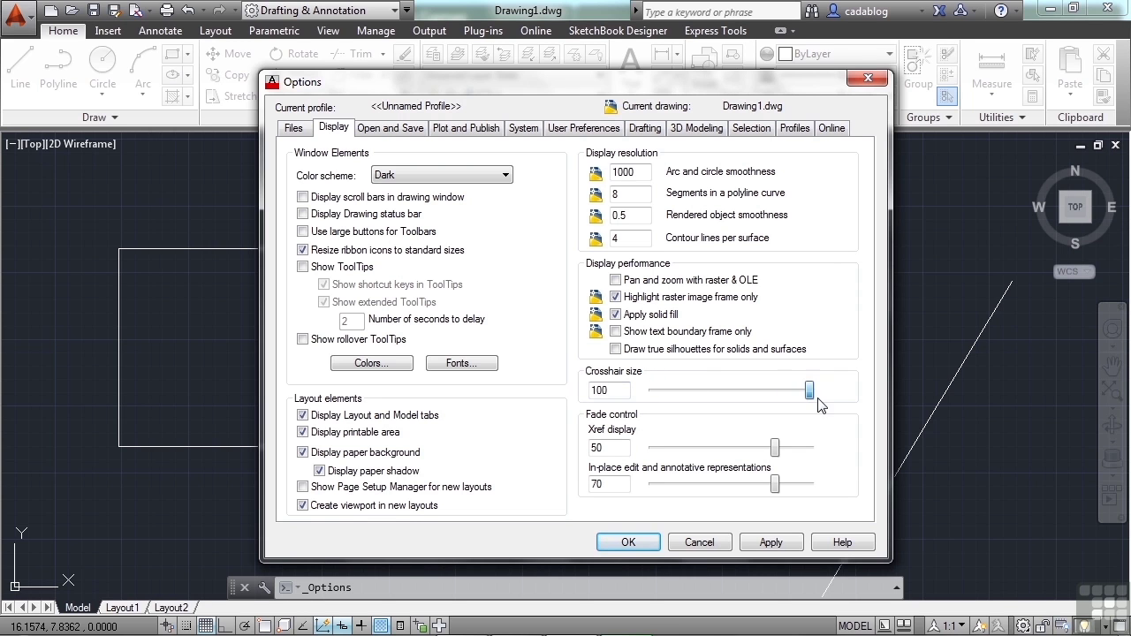
click(616, 389)
double_click(616, 390)
text(50)
click(812, 402)
drag(731, 392, 841, 398)
mouse_move(811, 398)
mouse_down()
mouse_move(731, 401)
mouse_move(811, 399)
mouse_up()
click(633, 537)
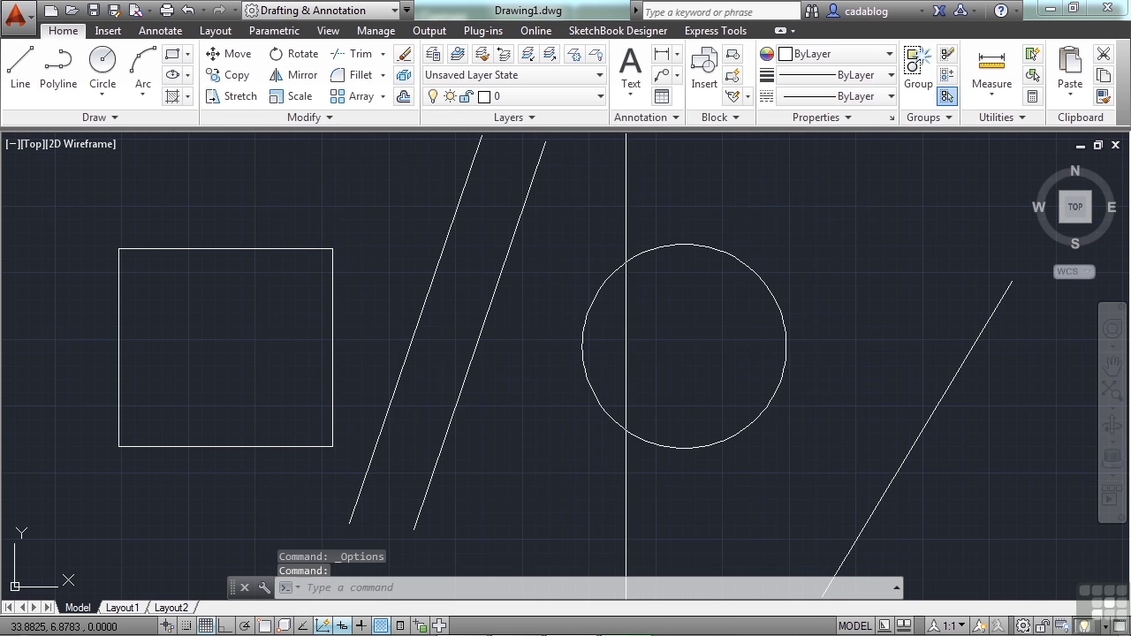
click(508, 252)
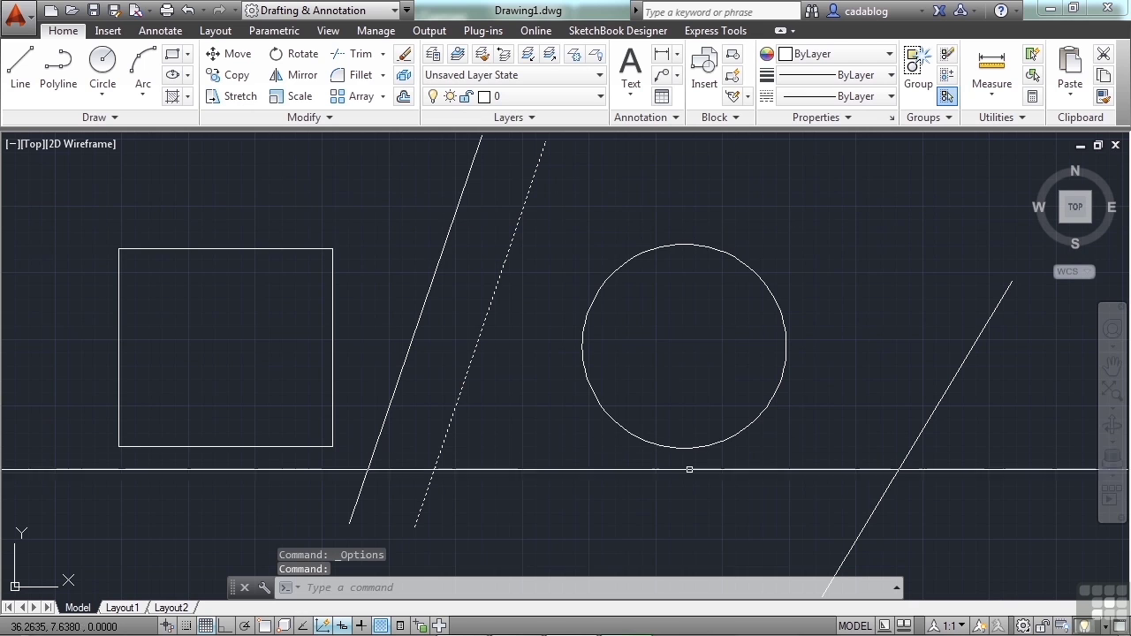
key(Escape)
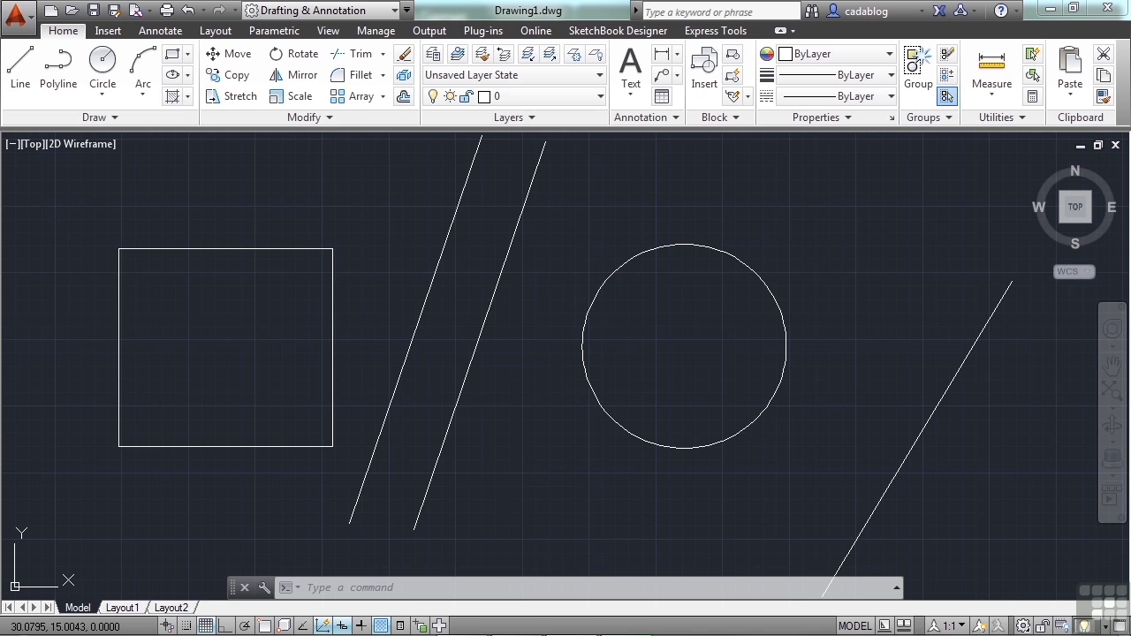
- Reopen Options with OP and change the crosshair size from 100 to 50, then confirm
text(op)
key(Return)
double_click(626, 391)
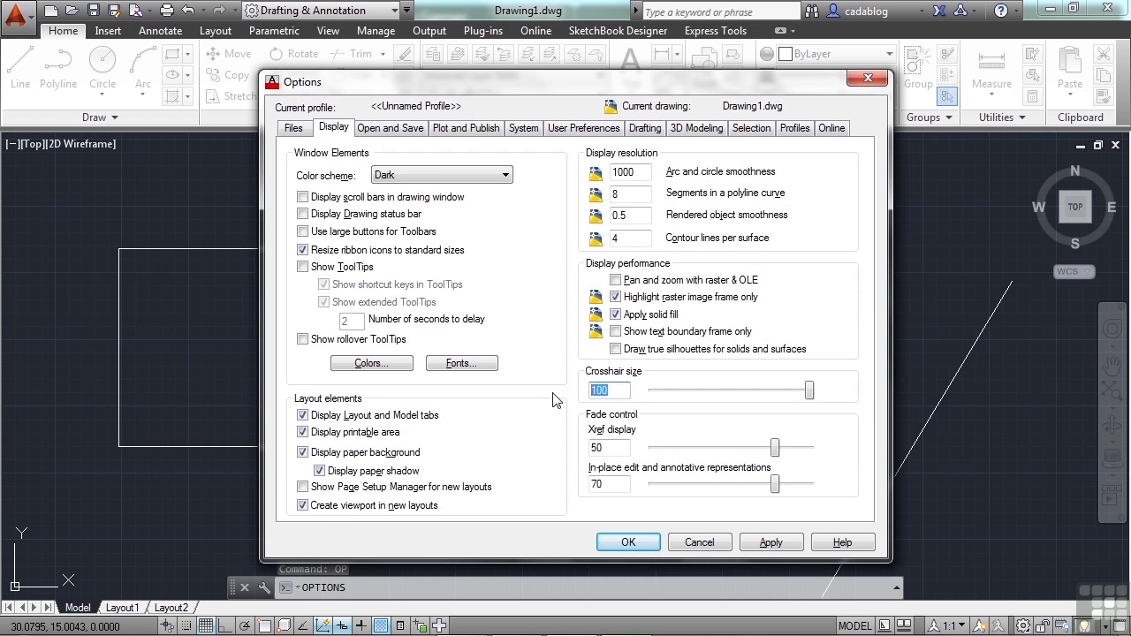
text(50)
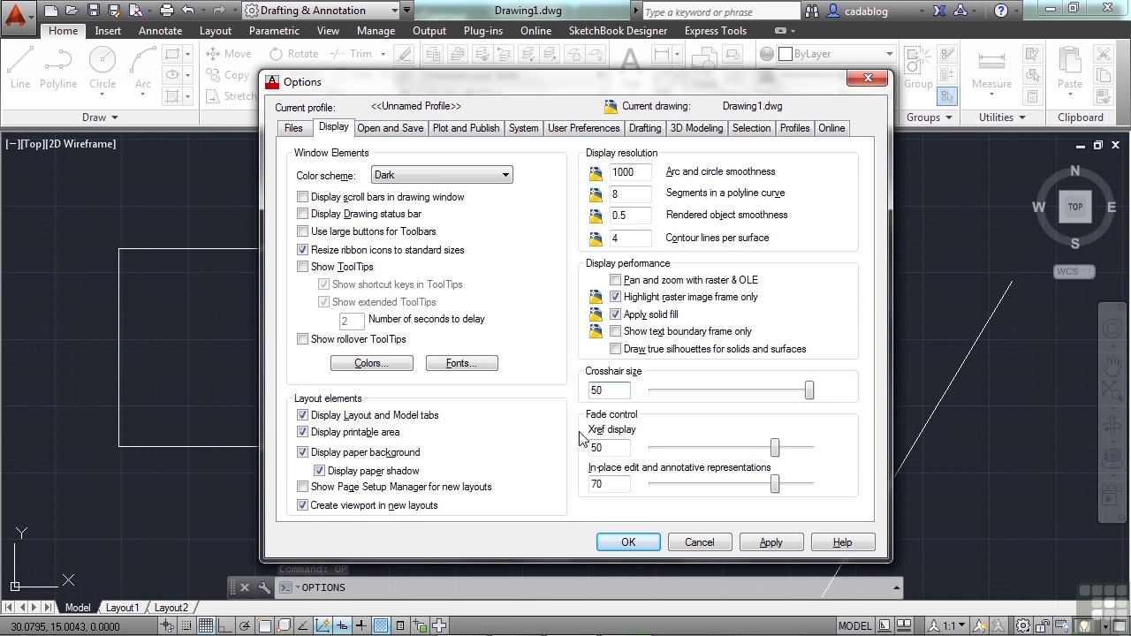
click(630, 545)
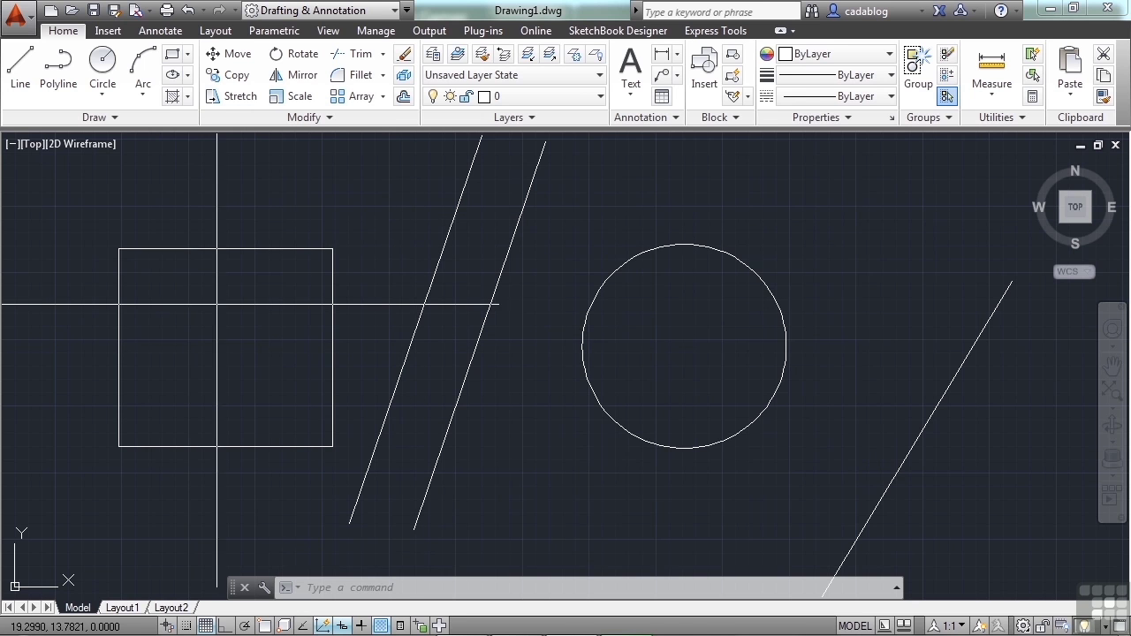
scroll(351, 310, down, 2)
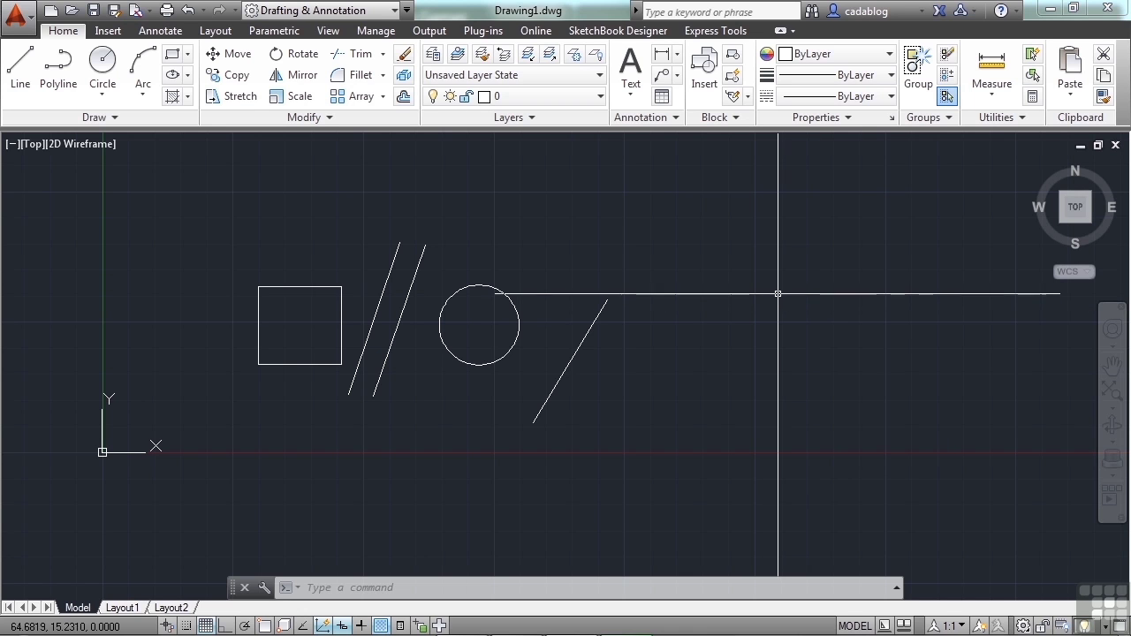
mouse_move(902, 616)
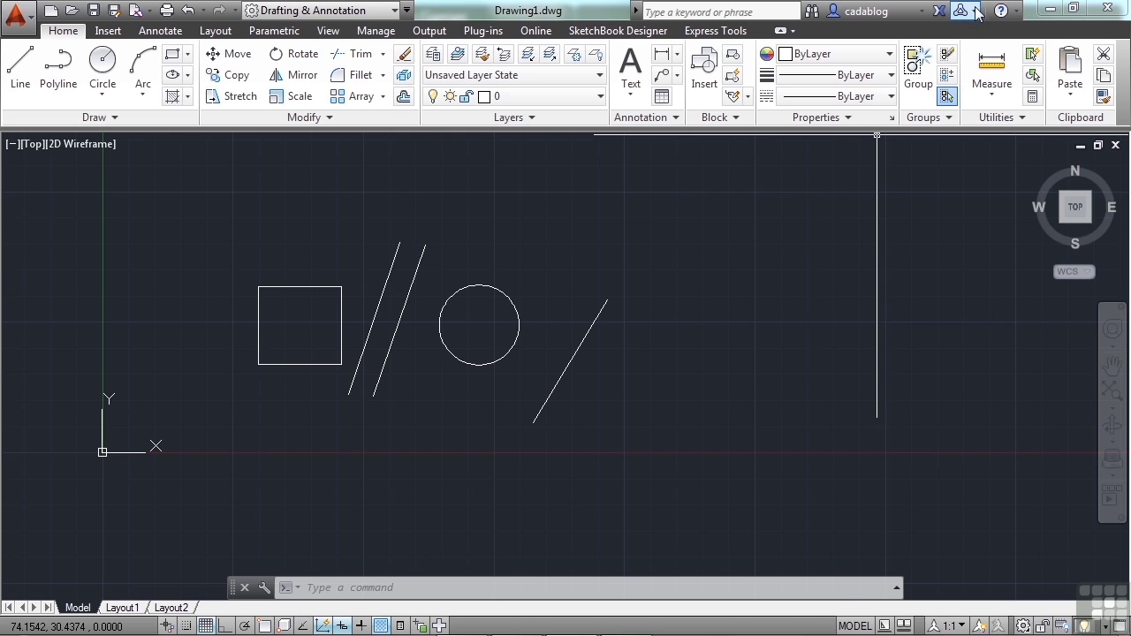
click(976, 10)
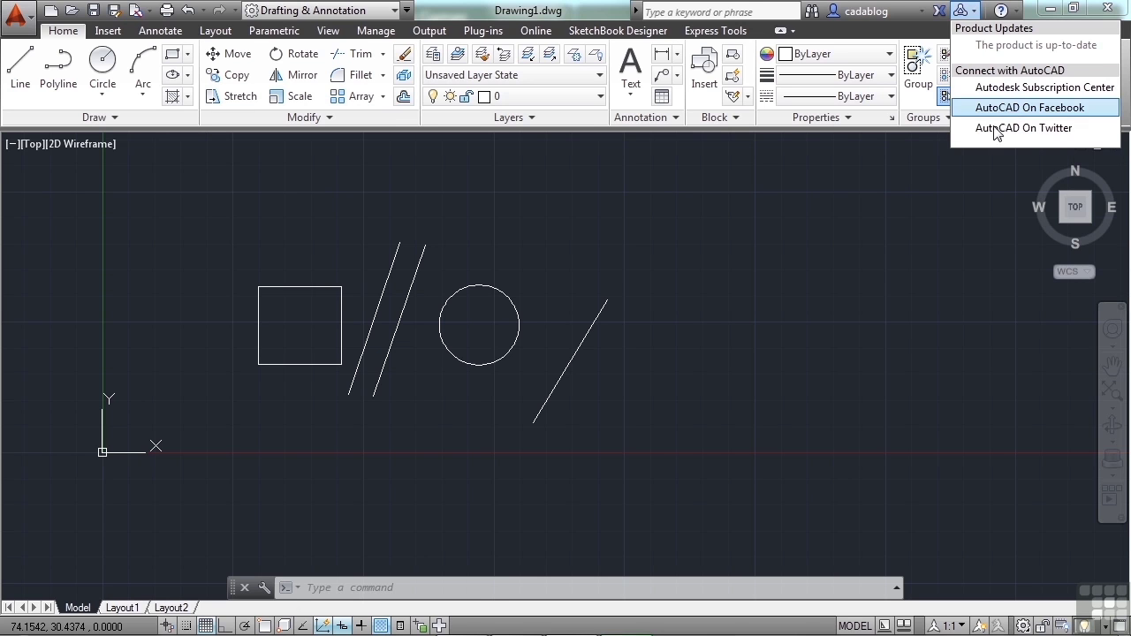
click(880, 219)
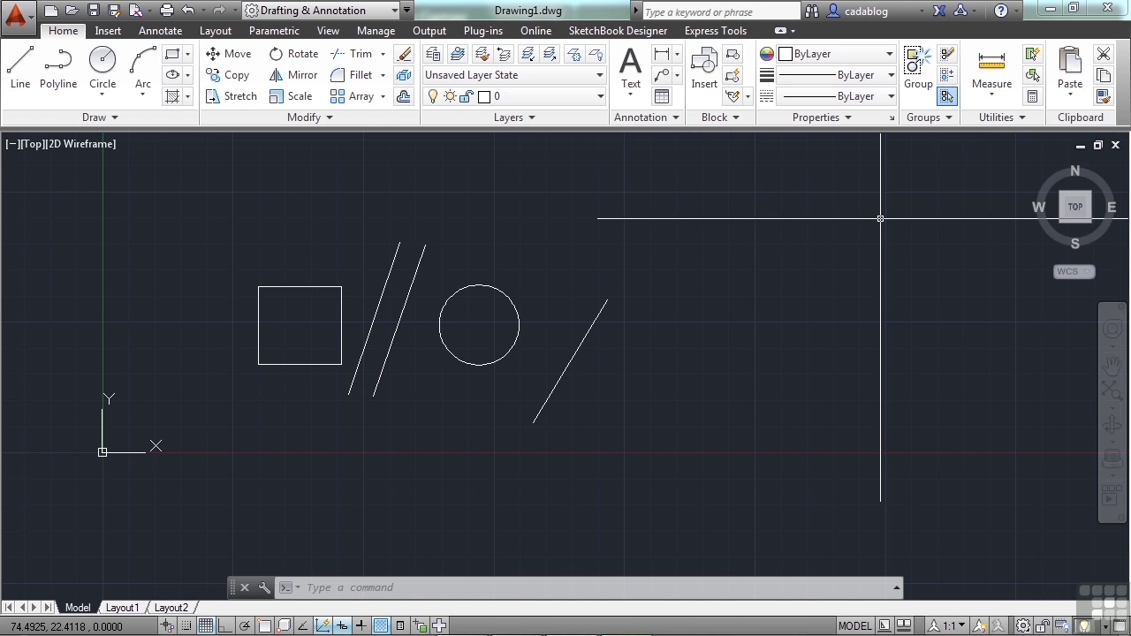